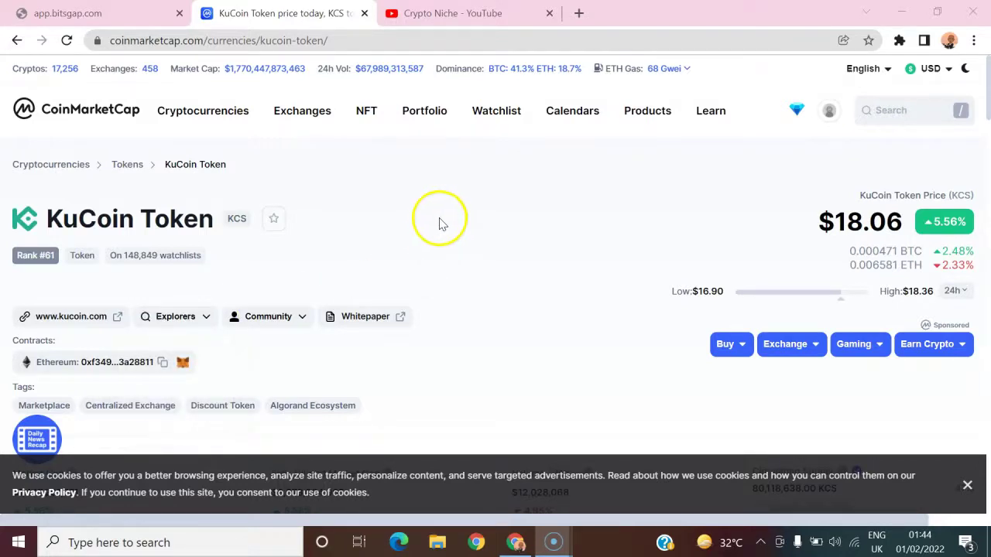
# - Show KuCoin Token's 7-day price chart, then switch to the Crypto Niche channel's videos
pyautogui.scroll(-3, 455, 228)
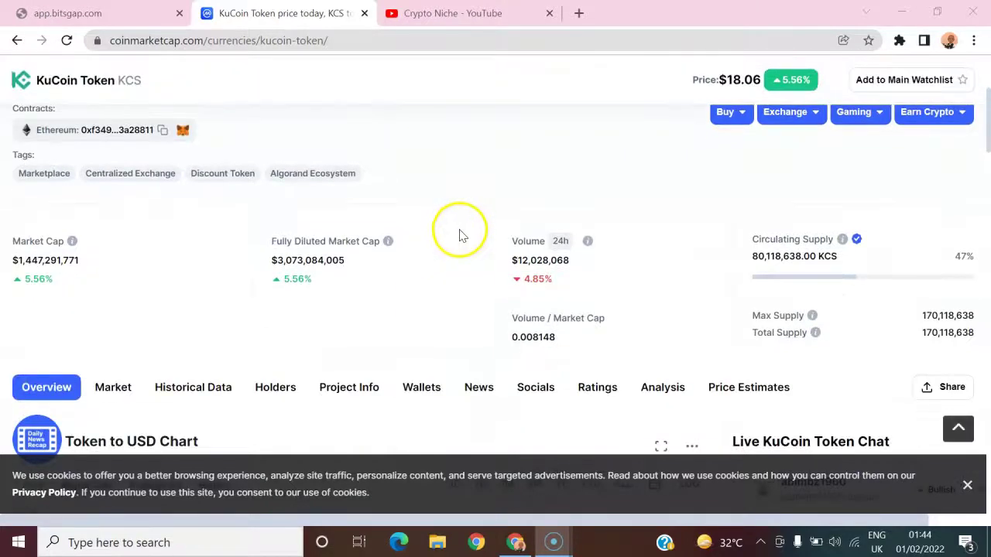
pyautogui.scroll(-1, 455, 232)
pyautogui.scroll(3, 439, 232)
pyautogui.scroll(-6, 438, 228)
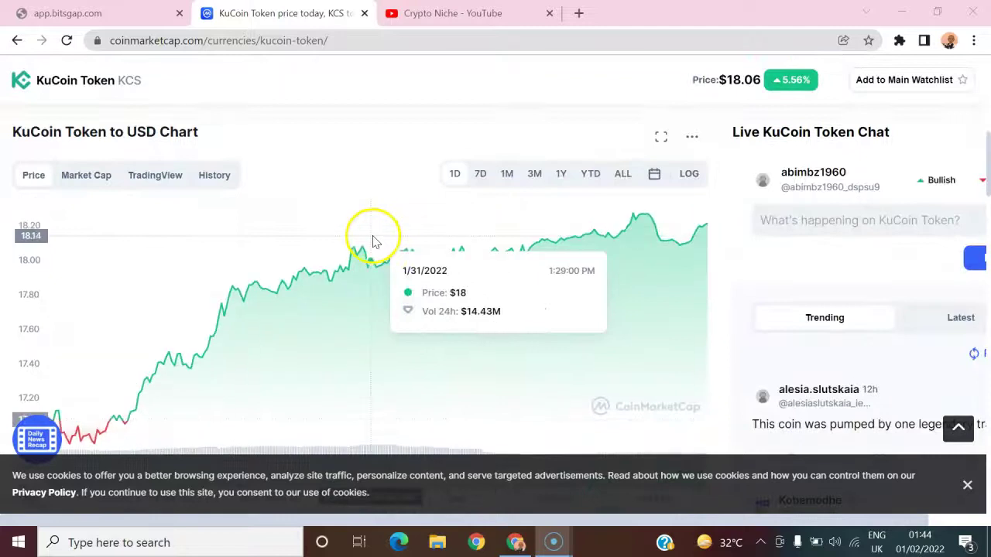
pyautogui.click(481, 180)
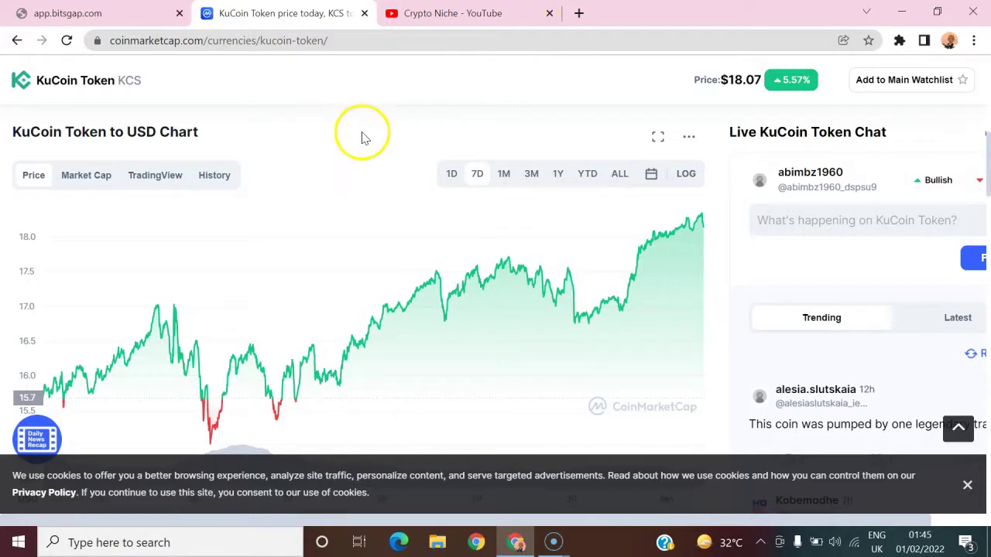
pyautogui.click(454, 17)
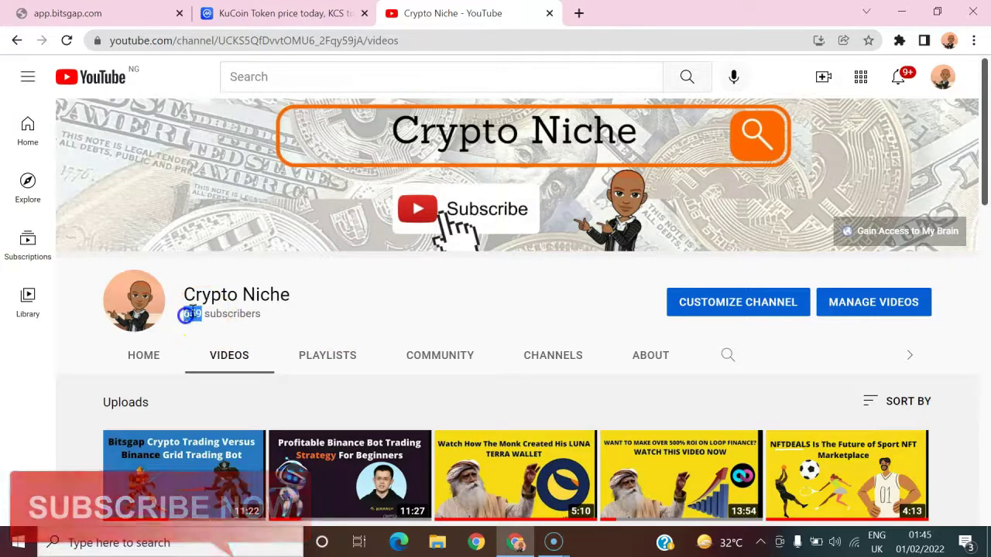
# - Go back to the KuCoin Token 7-day chart on CoinMarketCap, now at $18.08
pyautogui.click(286, 314)
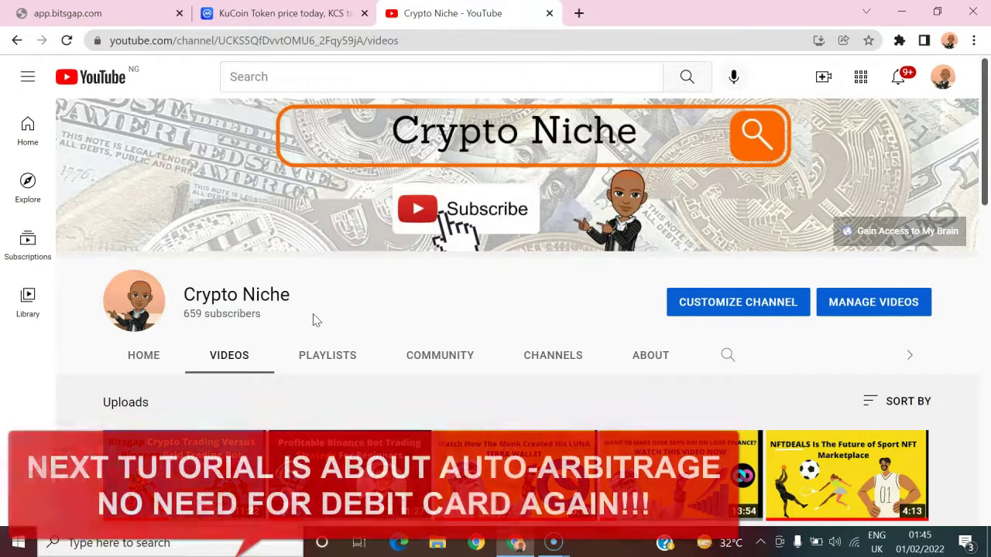
pyautogui.click(302, 14)
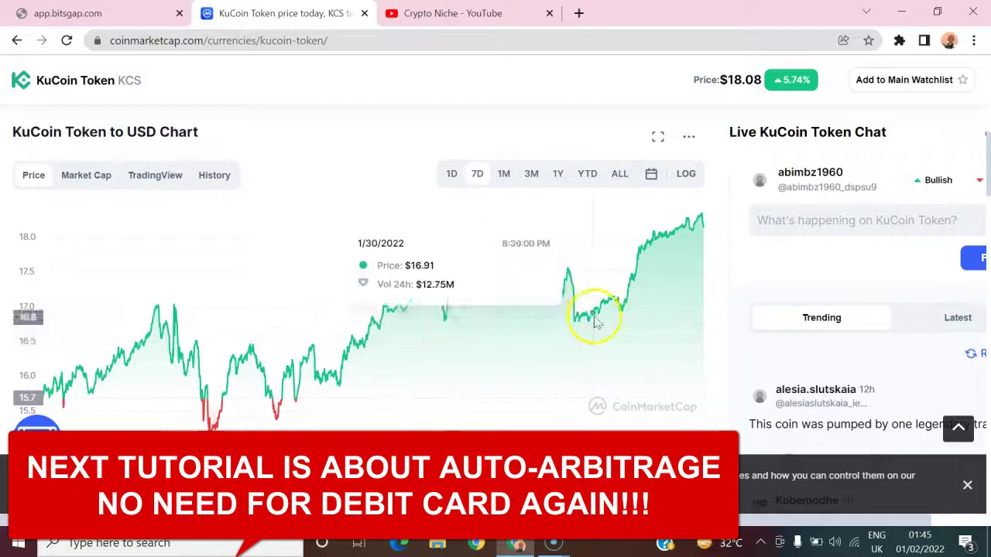
# - Open KuCoin Token's Historical Data page on CoinMarketCap
pyautogui.scroll(-1, 352, 139)
pyautogui.scroll(3, 343, 128)
pyautogui.click(195, 234)
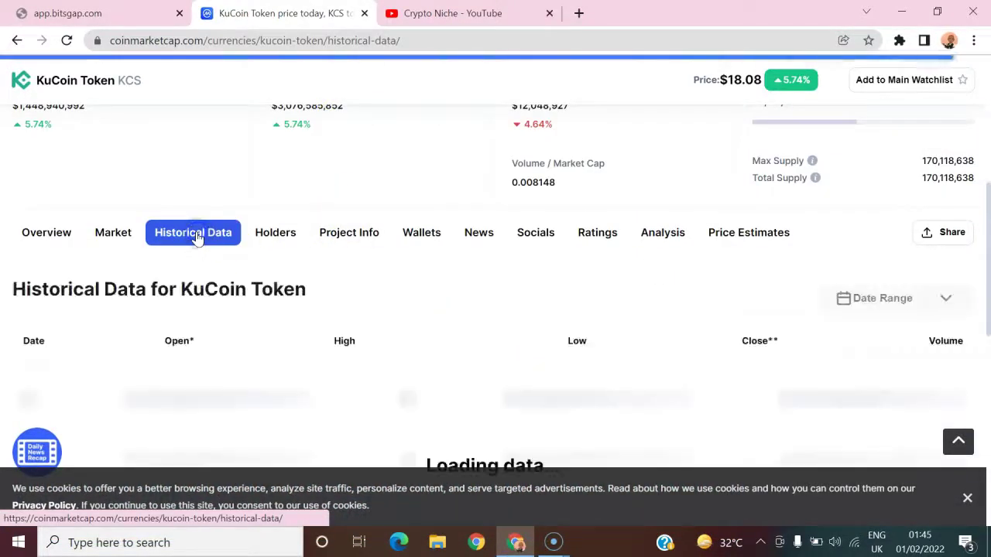
# - Scroll through the January 2022 daily prices and return to the top
pyautogui.scroll(-1, 368, 267)
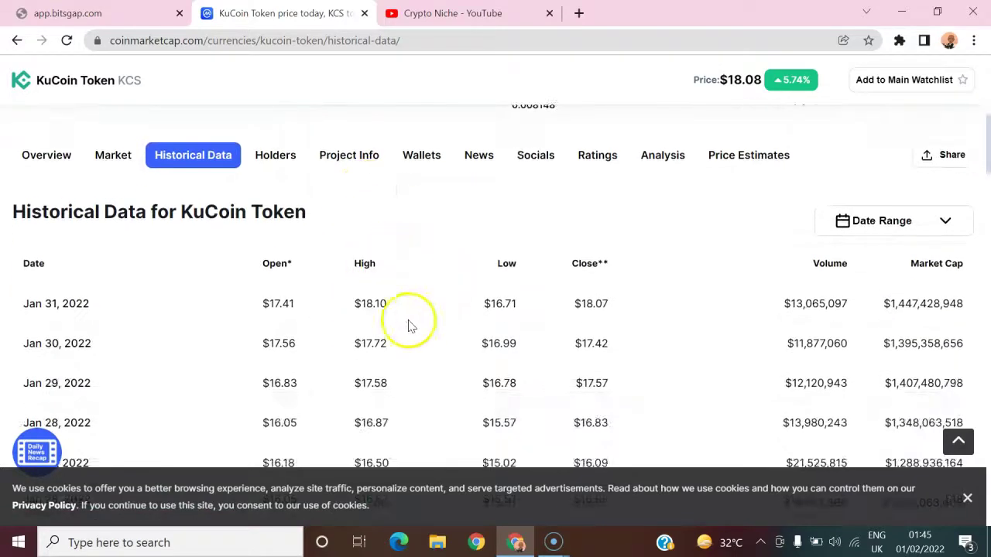
pyautogui.scroll(-2, 397, 288)
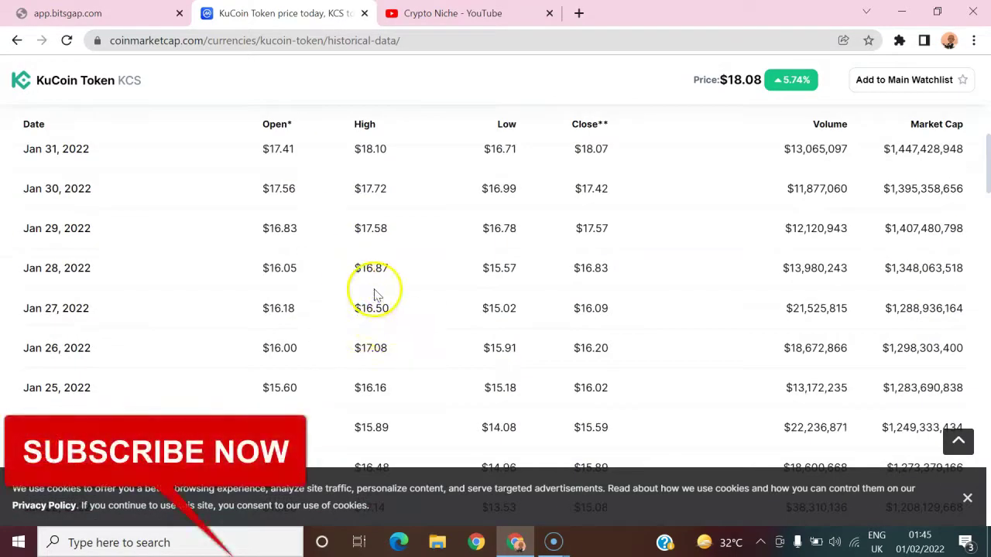
pyautogui.scroll(1, 380, 294)
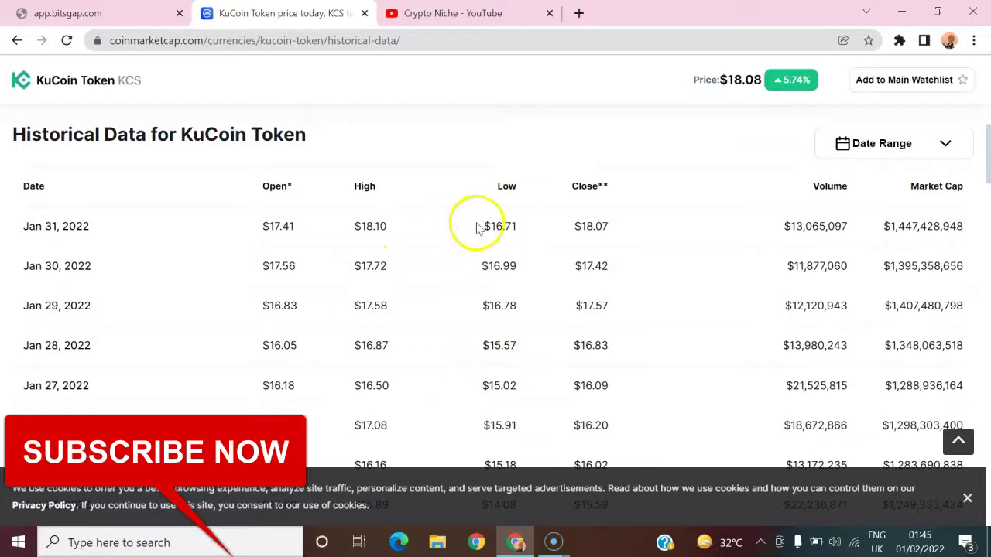
pyautogui.scroll(-3, 490, 283)
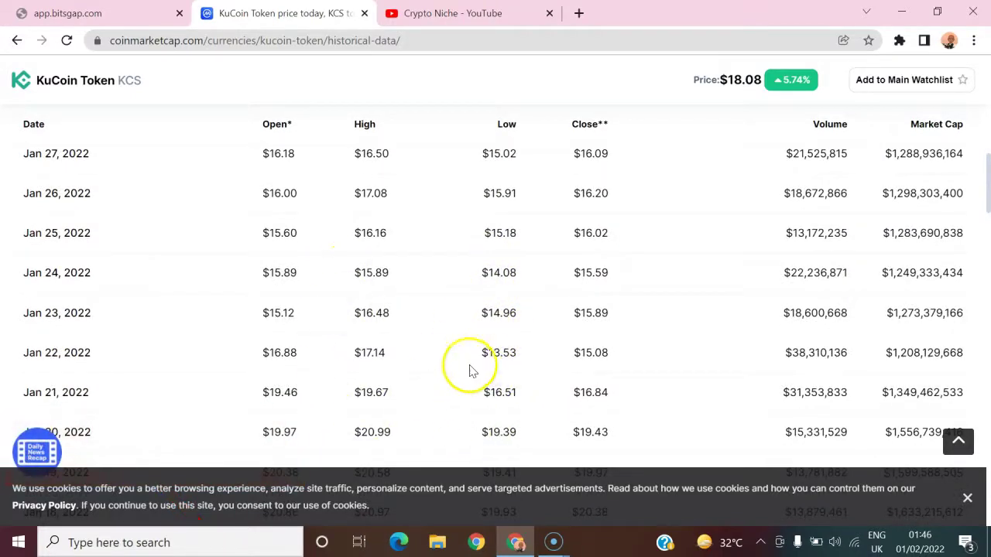
pyautogui.scroll(3, 467, 358)
pyautogui.scroll(5, 462, 358)
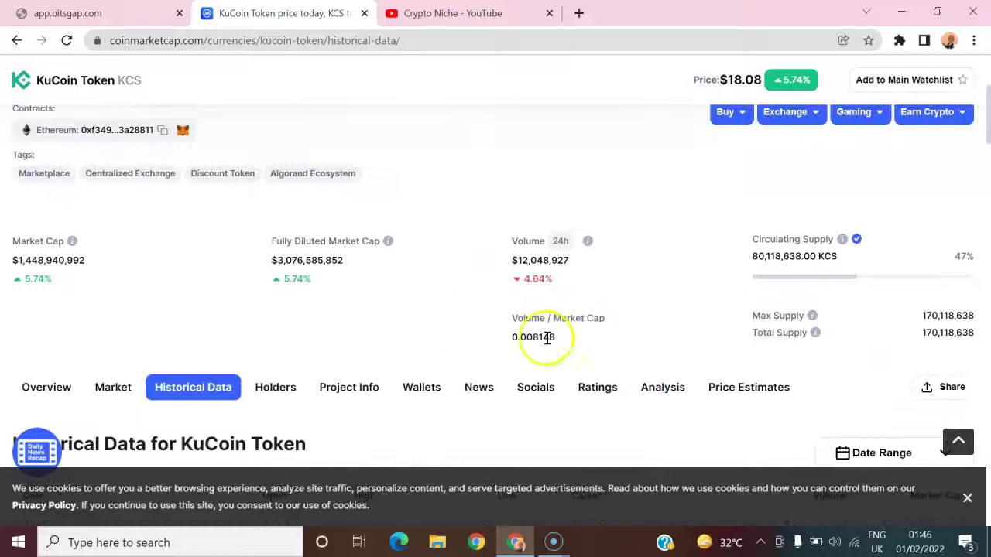
pyautogui.scroll(-3, 521, 246)
pyautogui.scroll(-5, 496, 263)
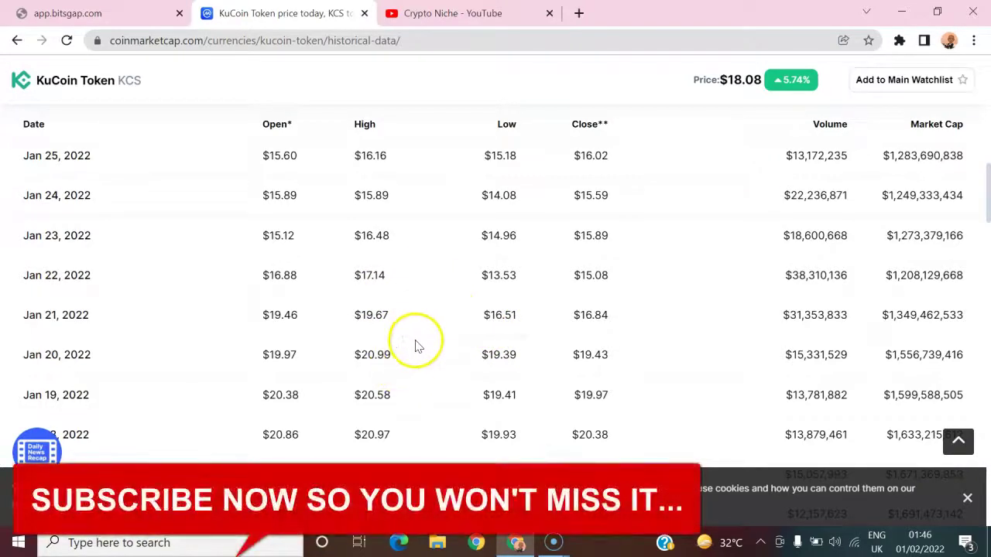
pyautogui.scroll(7, 416, 337)
pyautogui.scroll(3, 585, 157)
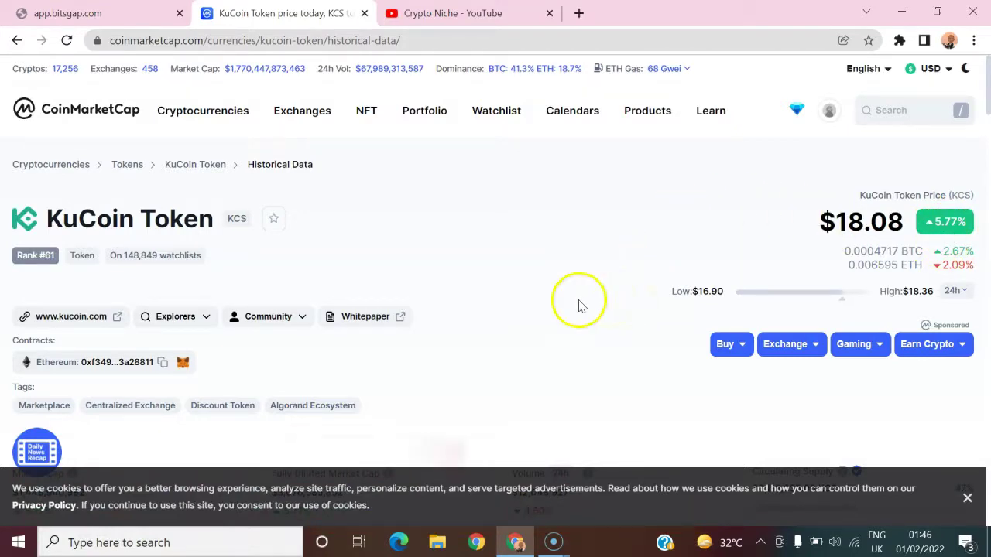
# - Switch to Bitsgap's KCS/USDT trading page and list the orders history
pyautogui.hotkey('ctrl', 'shift', 'Tab')
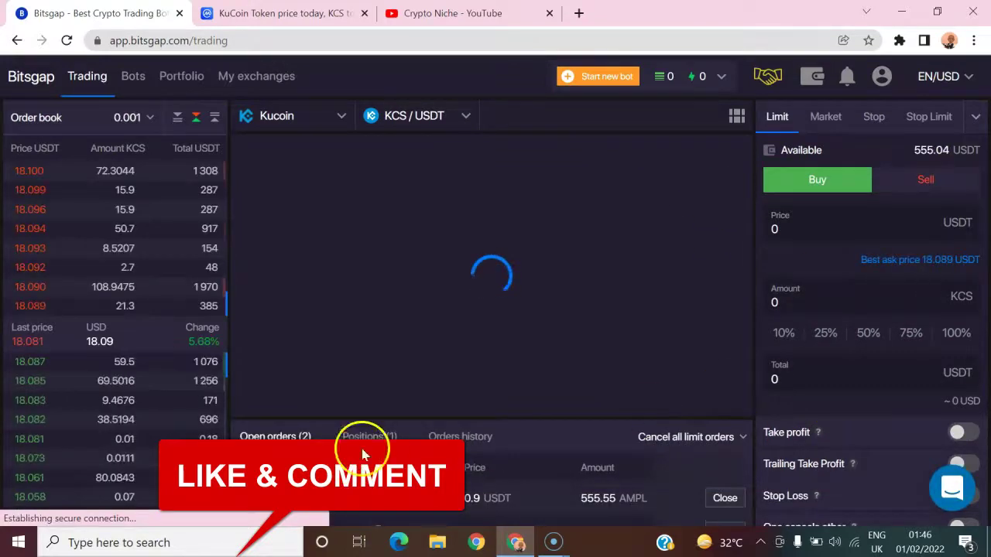
pyautogui.click(449, 437)
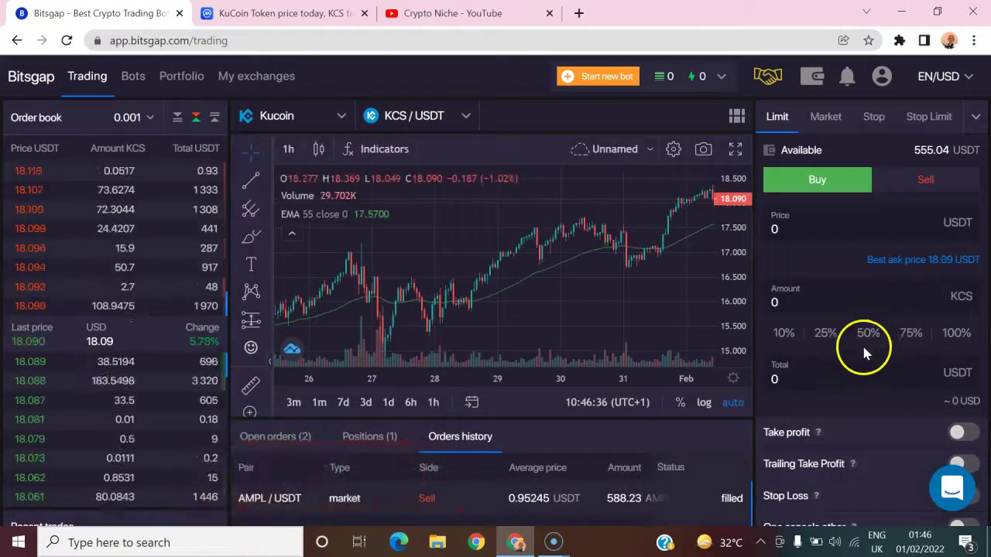
pyautogui.scroll(-1, 861, 343)
pyautogui.scroll(1, 872, 335)
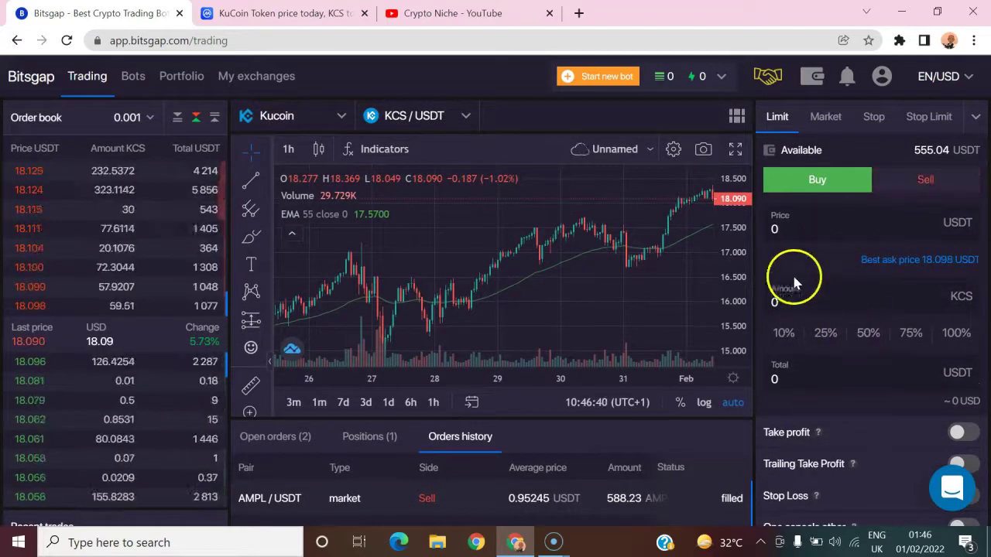
# - Set the limit buy price to 17.9 USDT
pyautogui.click(788, 229)
pyautogui.press('BackSpace')
pyautogui.write('18')
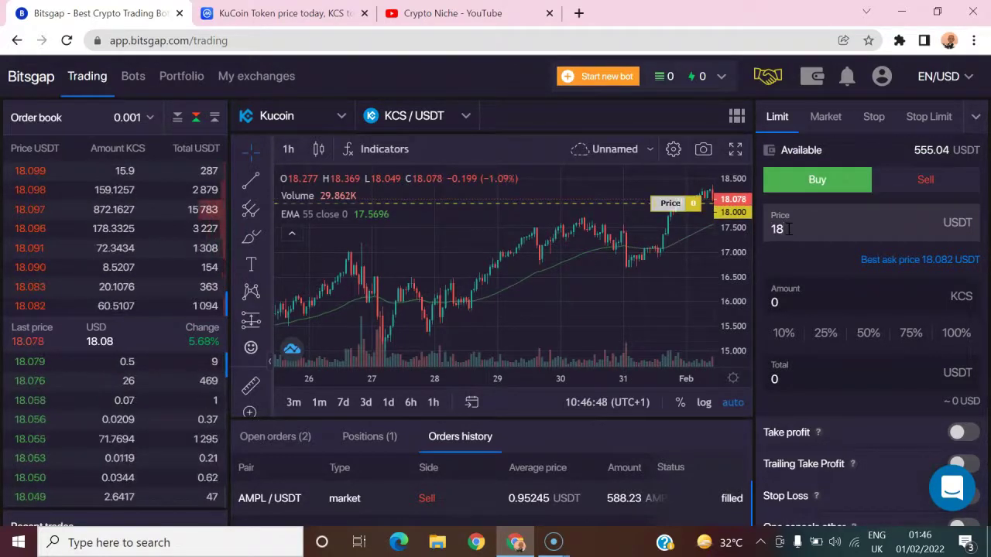
pyautogui.press('BackSpace')
pyautogui.write('7')
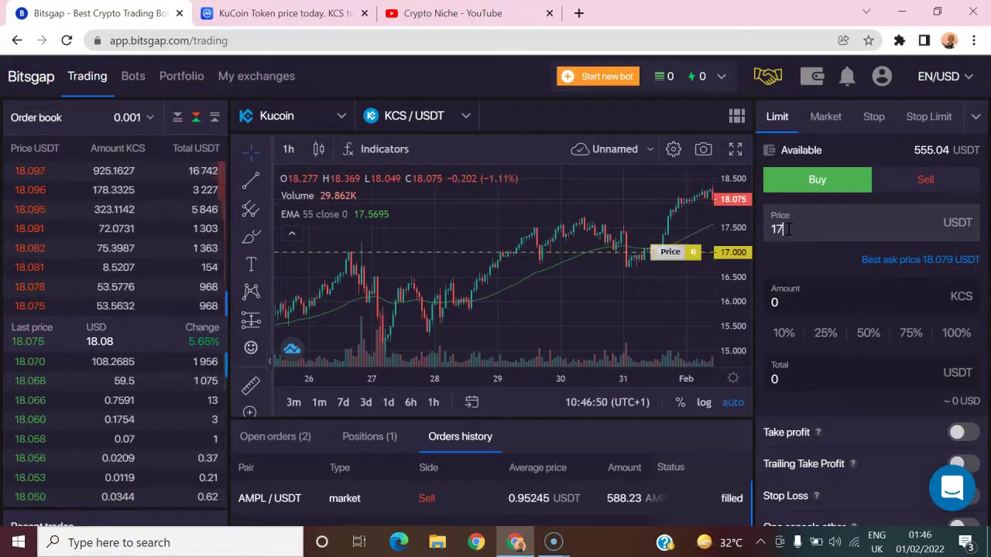
pyautogui.write('.9')
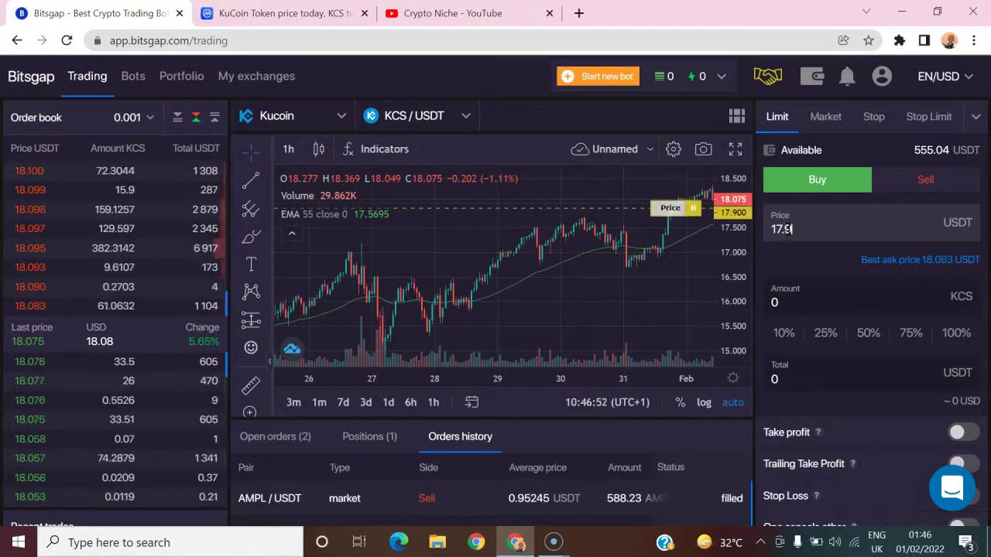
pyautogui.click(798, 230)
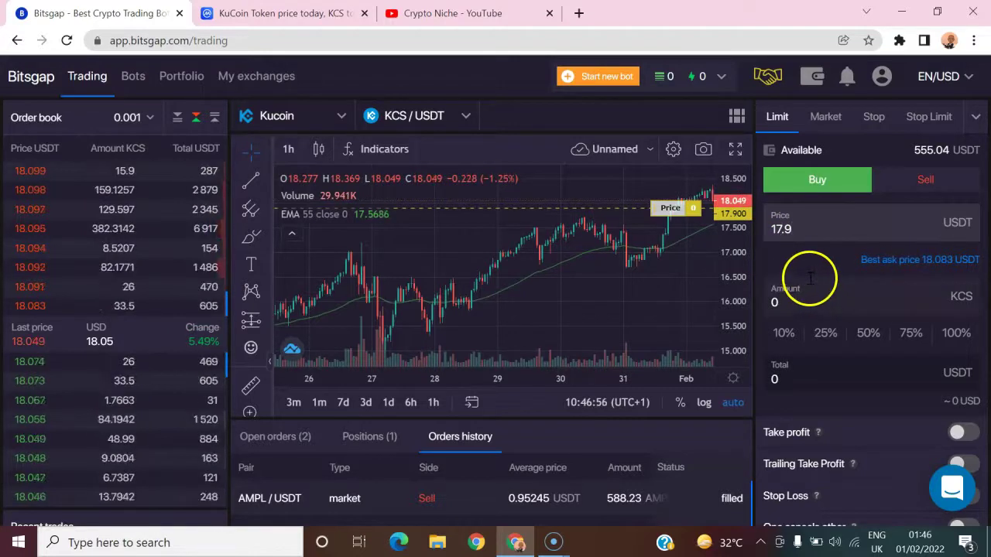
# - Set the order total to 200 USDT, buying 11.1731 KCS
pyautogui.click(818, 306)
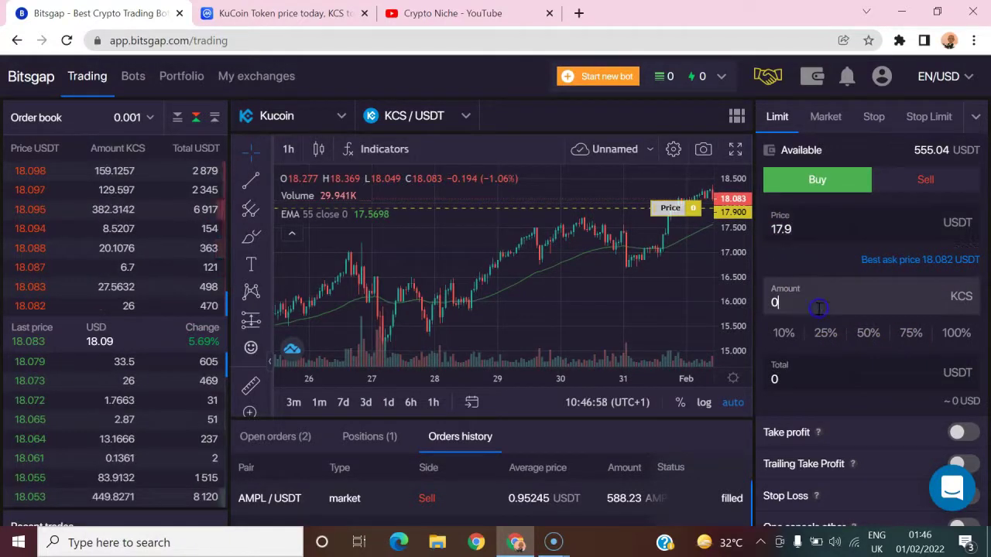
pyautogui.click(822, 377)
pyautogui.press('BackSpace')
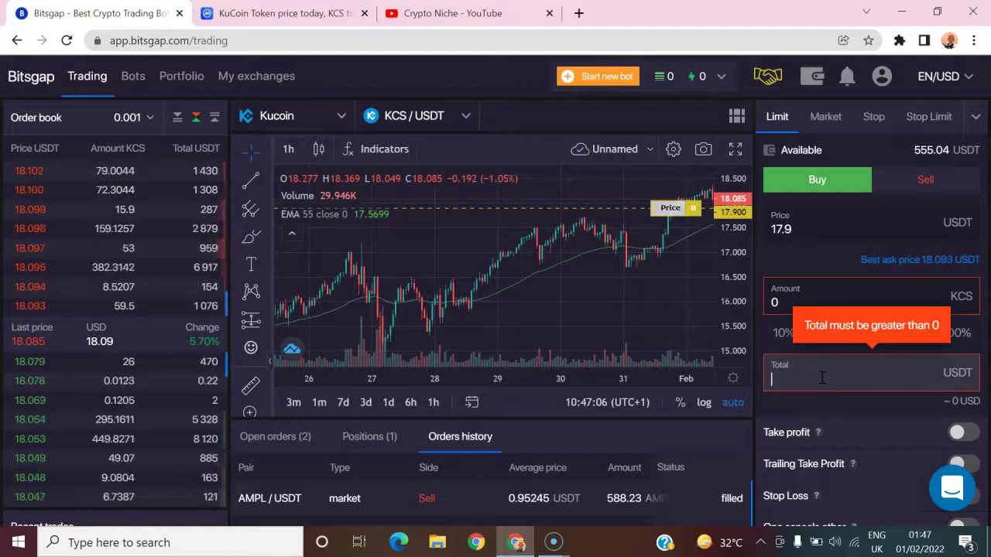
pyautogui.write('200')
pyautogui.click(811, 421)
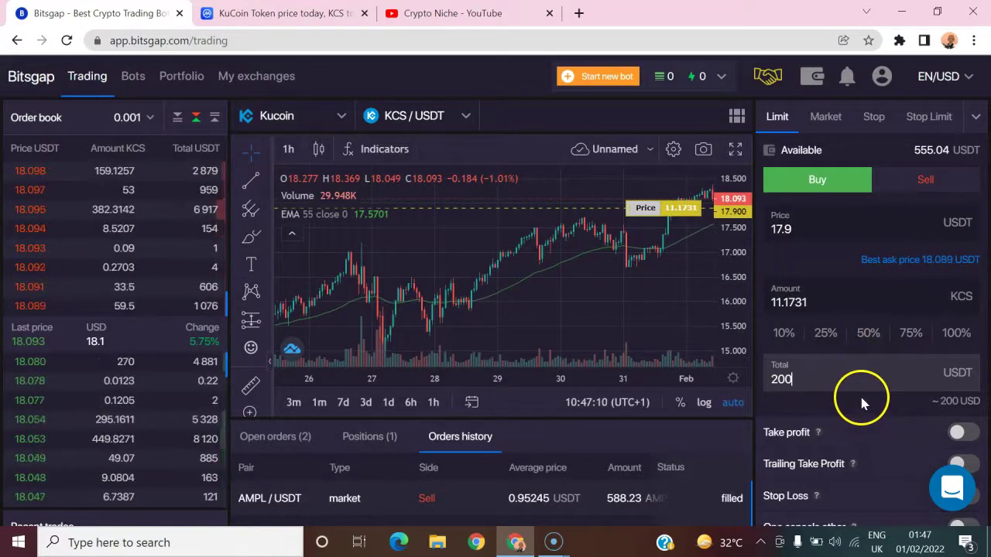
pyautogui.scroll(-3, 859, 396)
pyautogui.scroll(3, 867, 267)
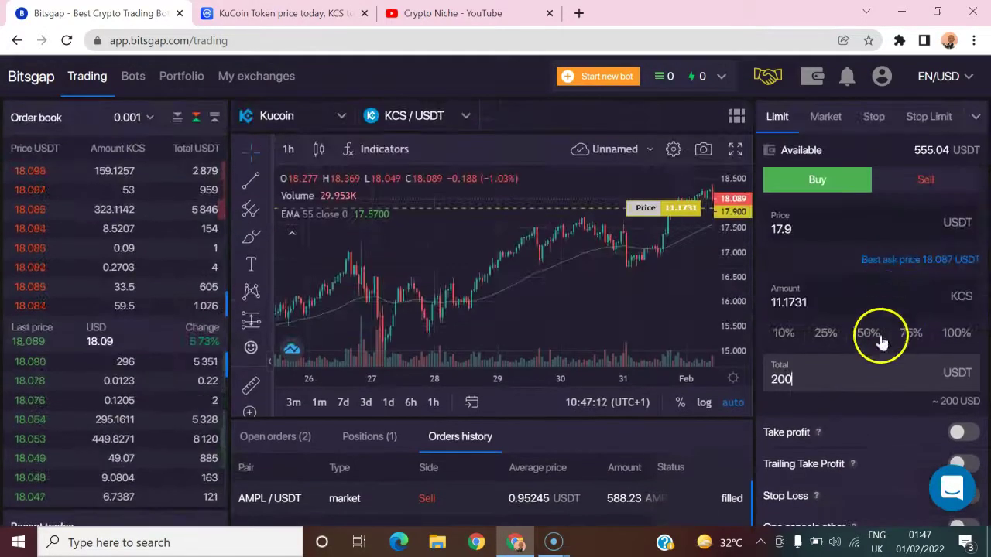
# - Turn on take profit with a 25 USDT target, giving 24.999 USDT (39.6%)
pyautogui.click(961, 431)
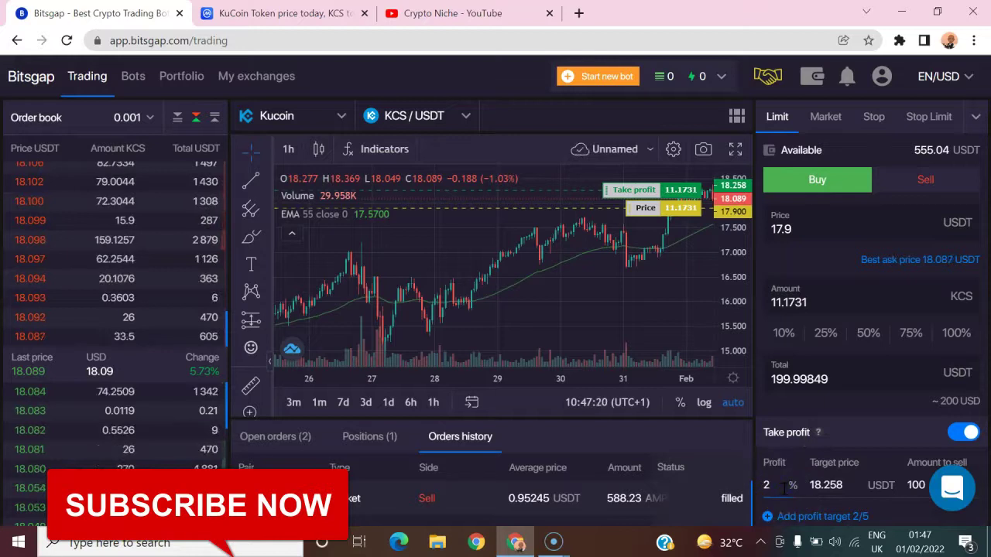
pyautogui.moveTo(848, 485); pyautogui.dragTo(808, 485)
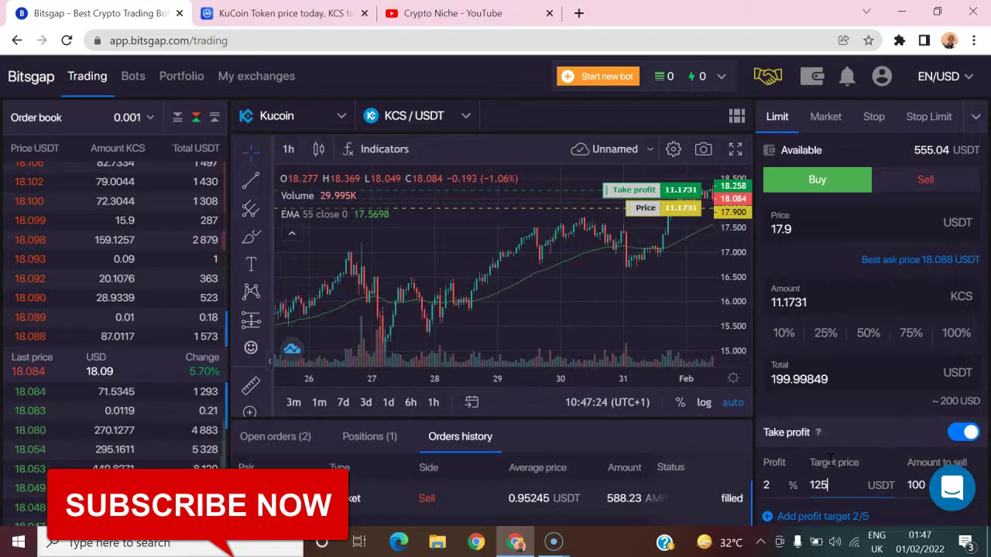
pyautogui.press('BackSpace')
pyautogui.press('BackSpace')
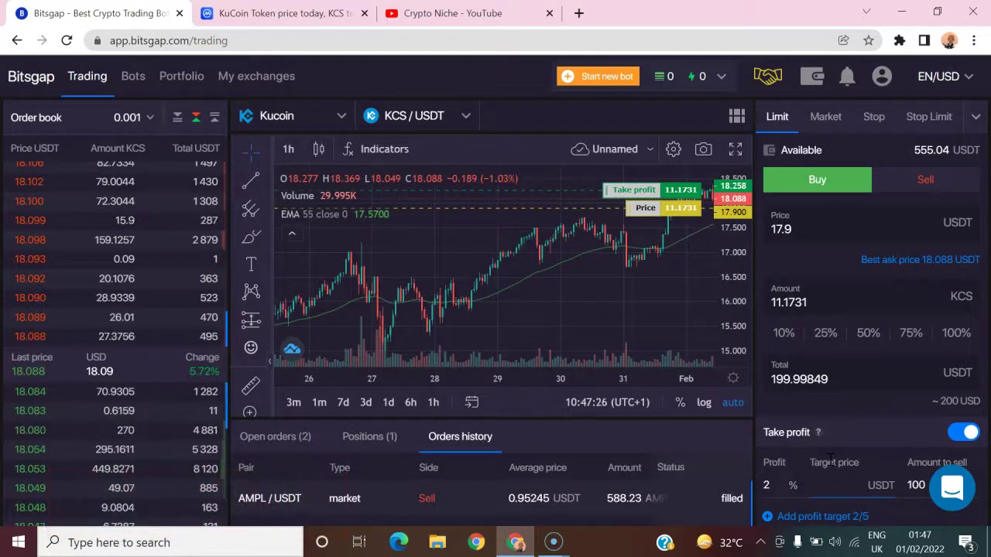
pyautogui.write('25')
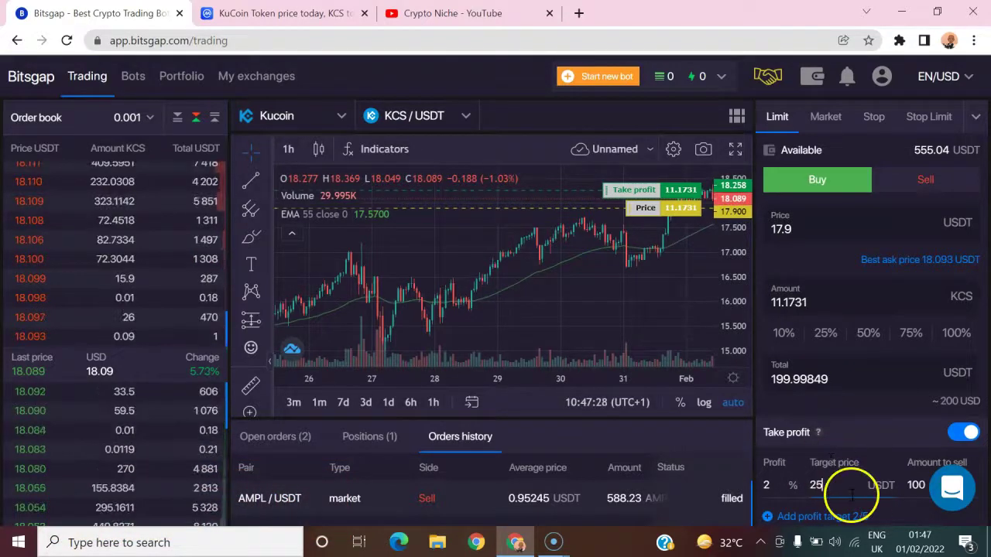
pyautogui.scroll(-1, 851, 484)
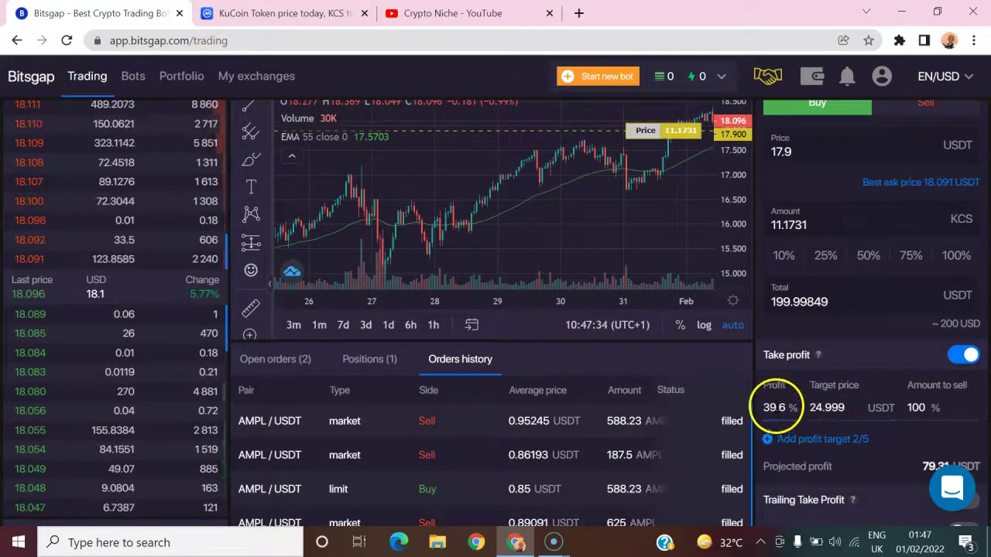
pyautogui.scroll(-1, 851, 422)
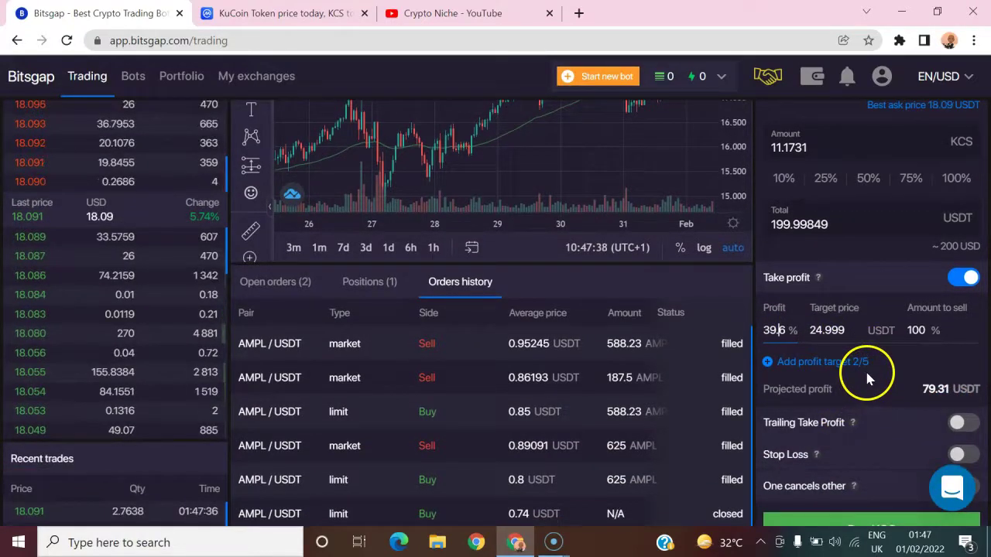
pyautogui.scroll(2, 890, 378)
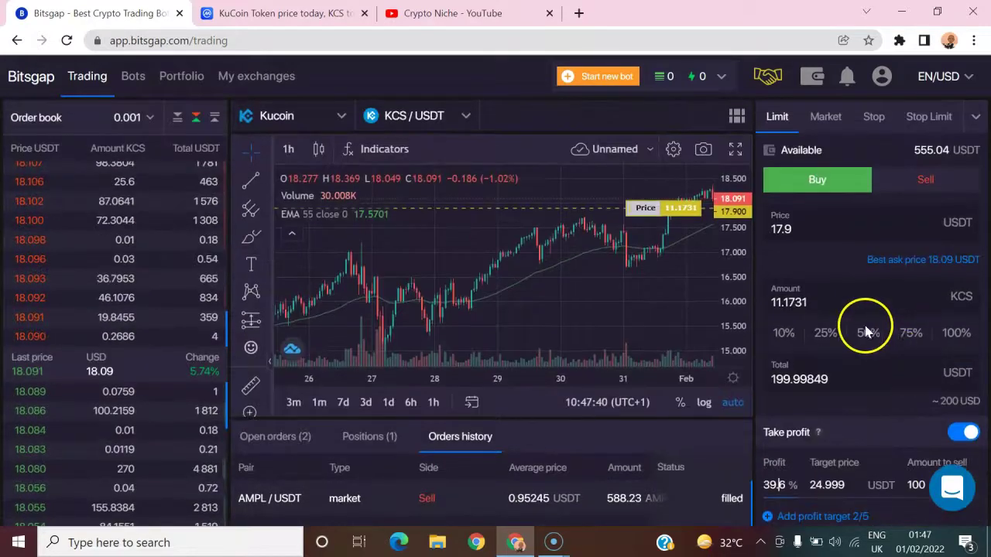
pyautogui.scroll(-2, 882, 435)
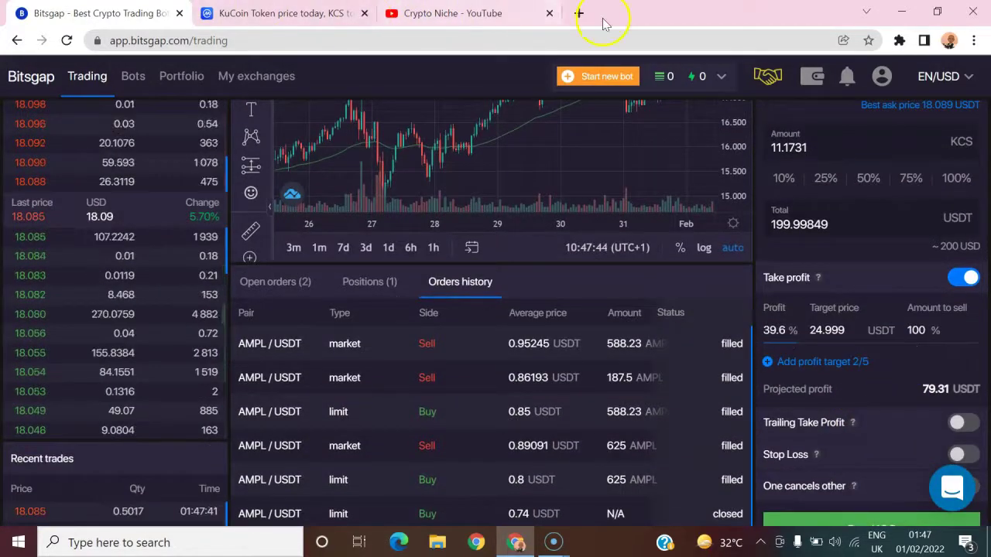
# - Load tradingview.com in a new Chrome tab via the address bar shortcut 'tra'
pyautogui.click(579, 14)
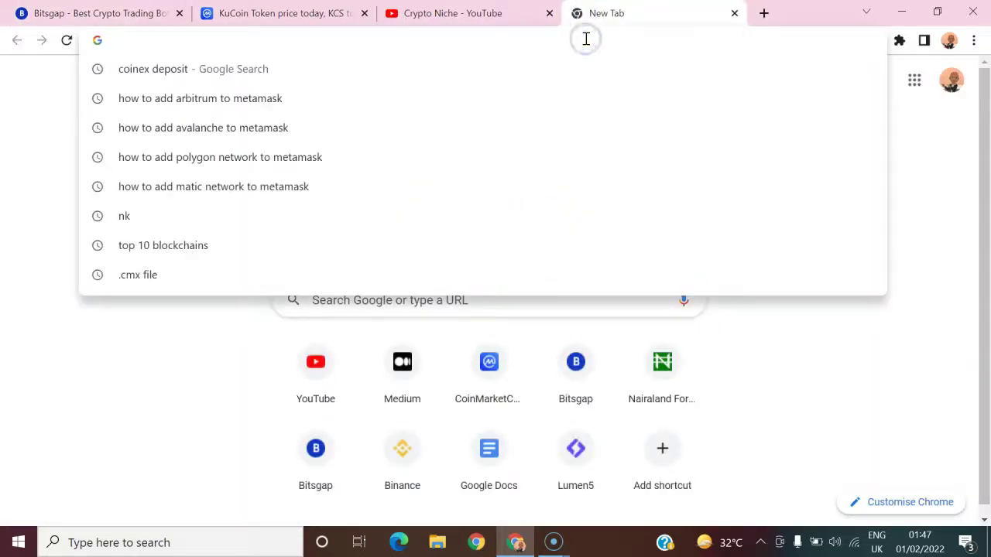
pyautogui.write('tra')
pyautogui.press('Return')
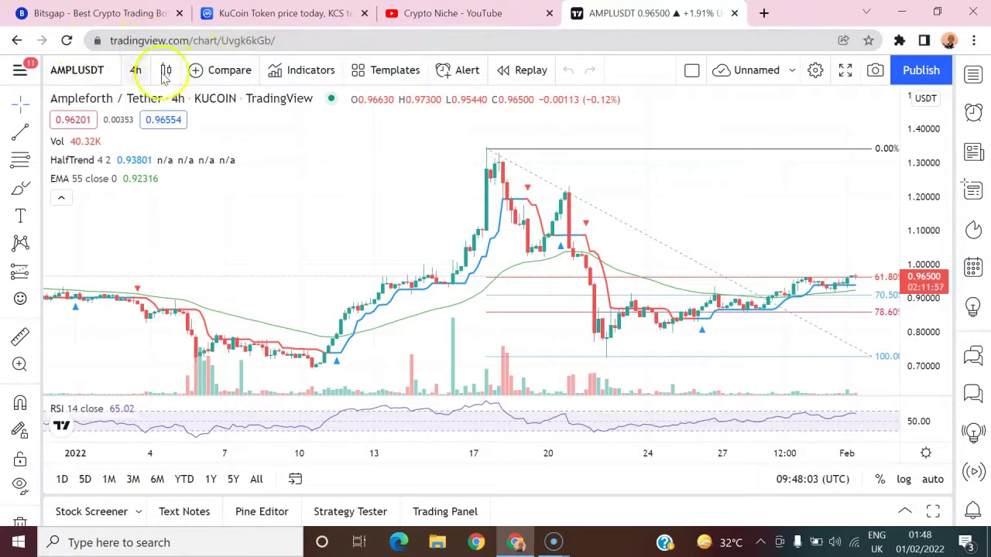
# - Search for KCS and chart the KCSUSDT pair from KuCoin
pyautogui.rightClick(607, 17)
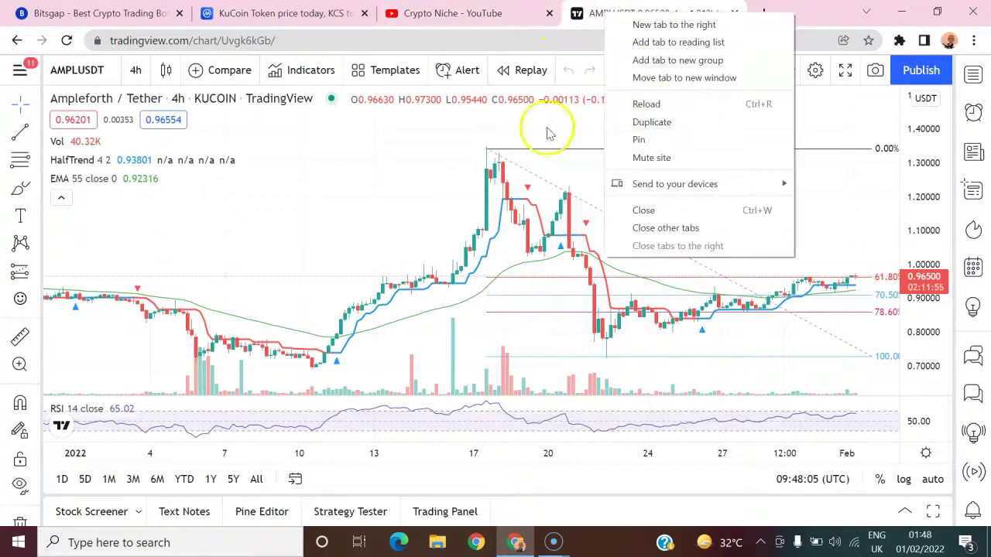
pyautogui.click(89, 73)
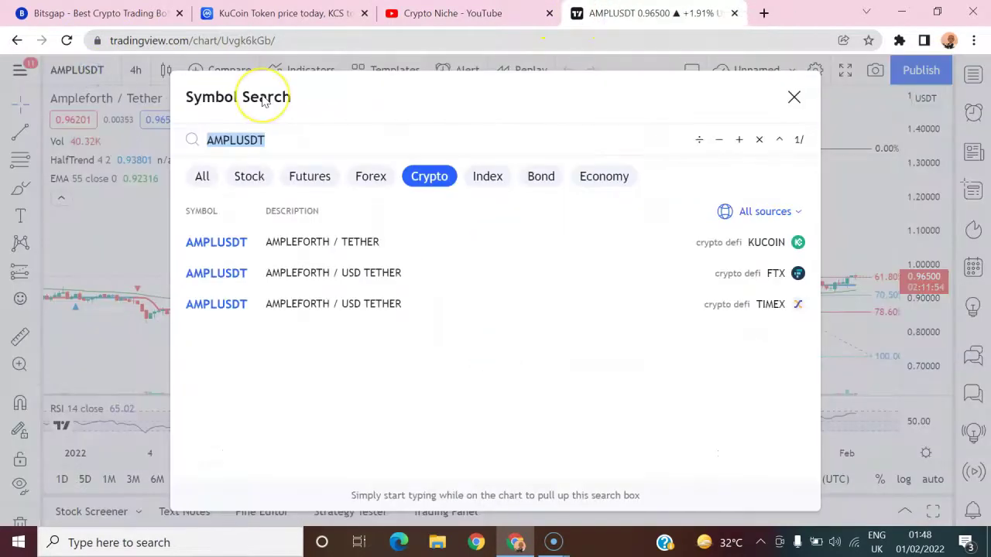
pyautogui.write('KSC')
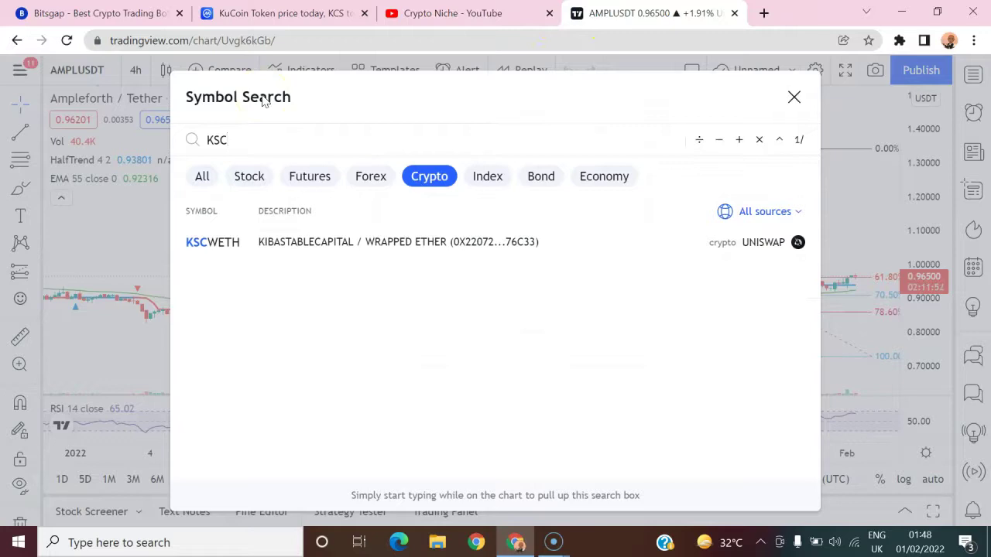
pyautogui.press('BackSpace')
pyautogui.press('BackSpace')
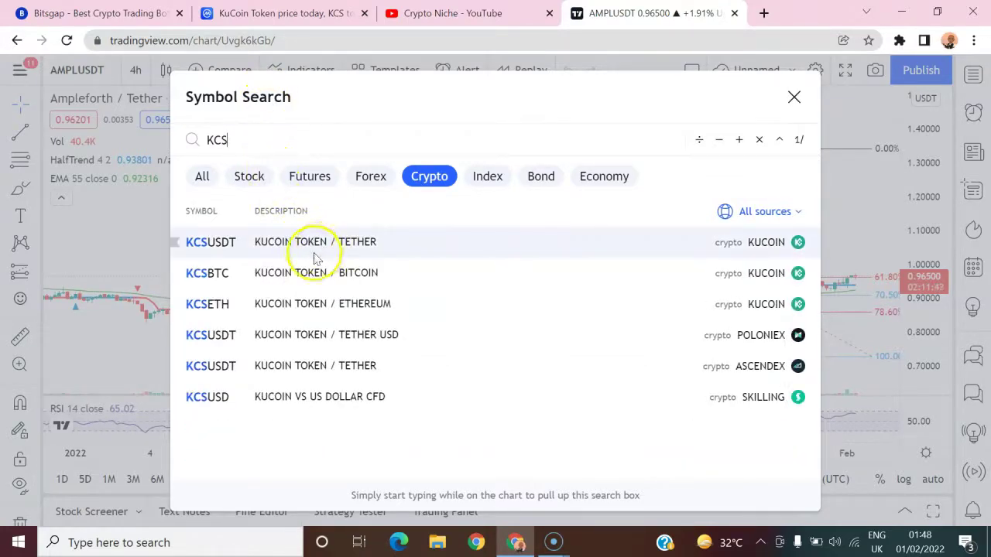
pyautogui.click(310, 249)
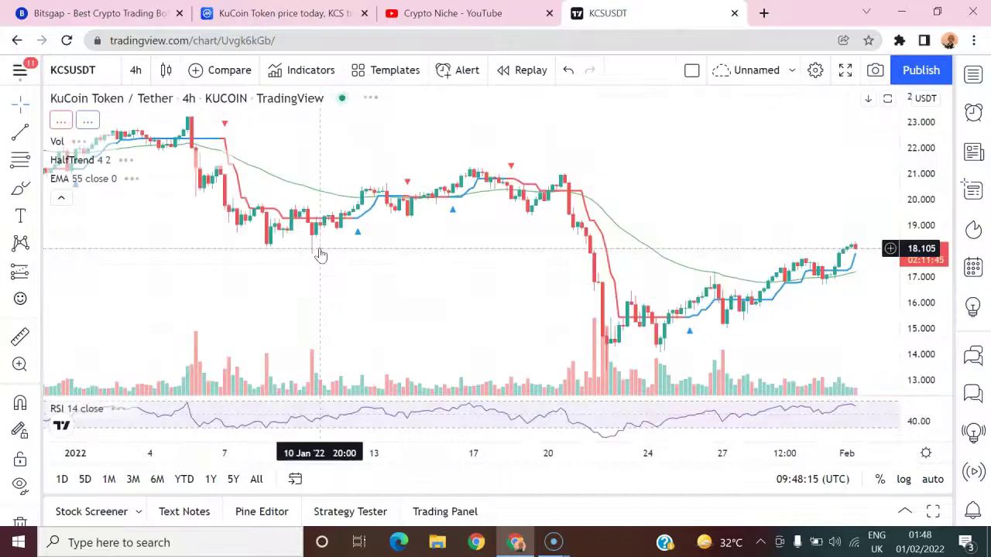
# - Switch to 1-day candles and compress the price scale to show the full history
pyautogui.click(146, 68)
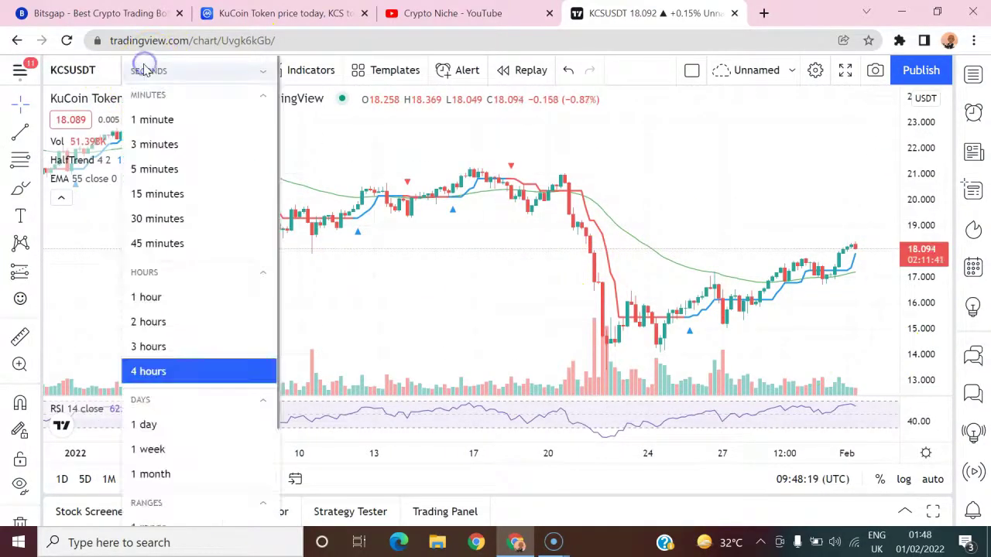
pyautogui.scroll(-3, 159, 418)
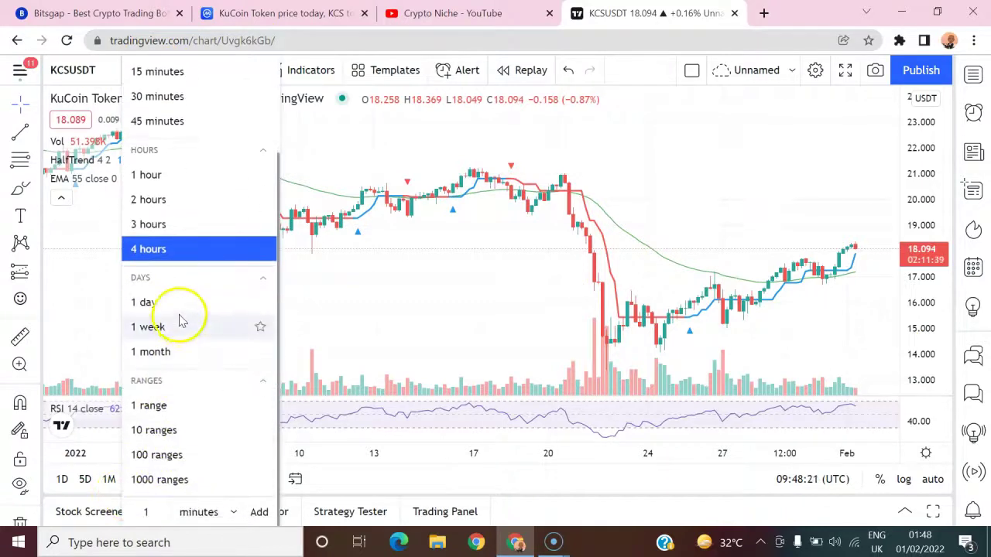
pyautogui.click(177, 312)
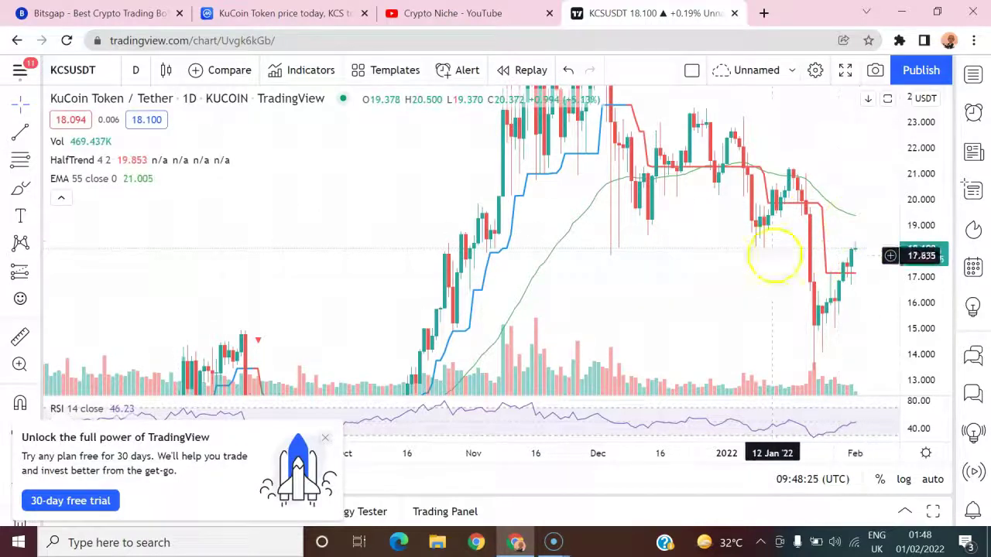
pyautogui.moveTo(922, 126); pyautogui.dragTo(955, 353)
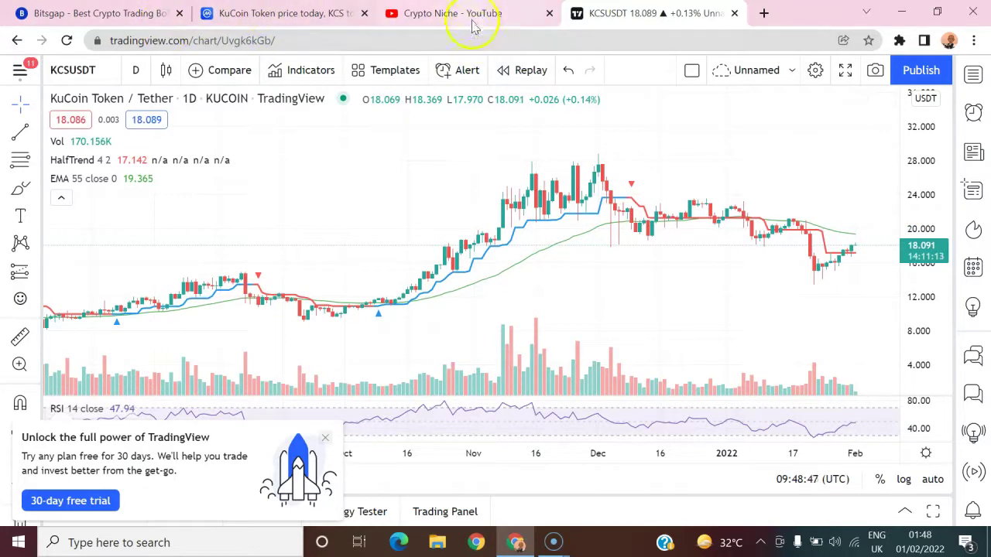
# - Back in Bitsgap, turn on trailing take profit at 2% profit (18.258 USDT target)
pyautogui.click(116, 13)
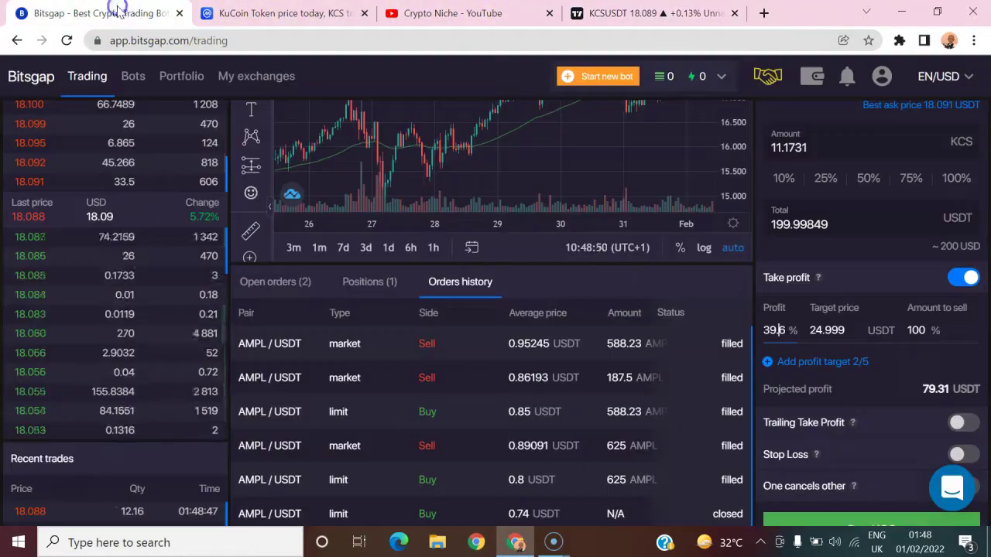
pyautogui.scroll(3, 907, 359)
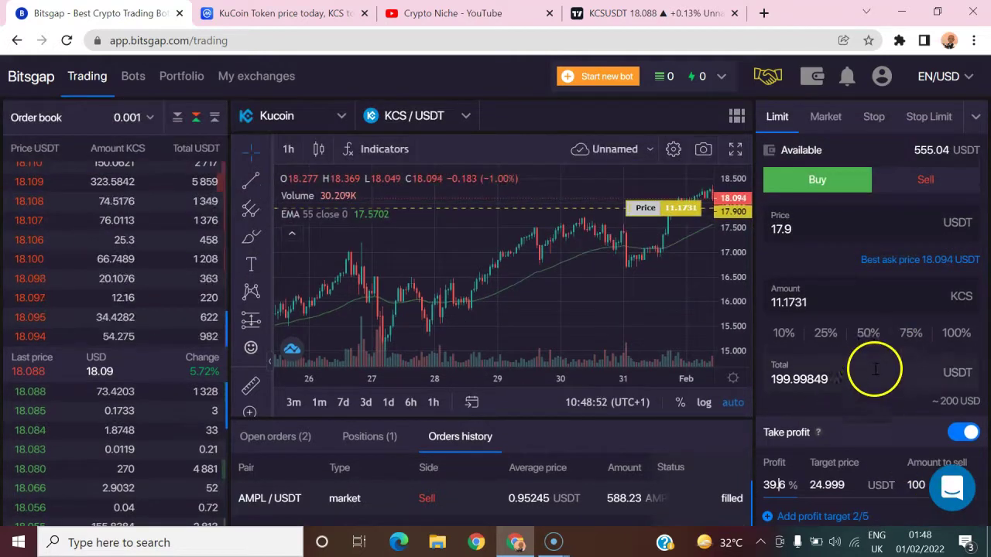
pyautogui.click(854, 294)
pyautogui.click(851, 380)
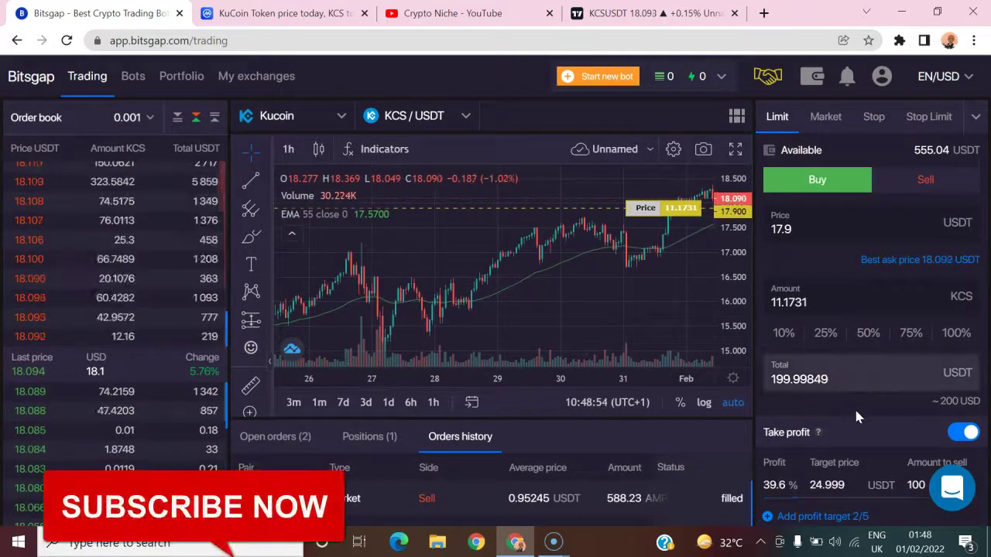
pyautogui.scroll(-3, 854, 407)
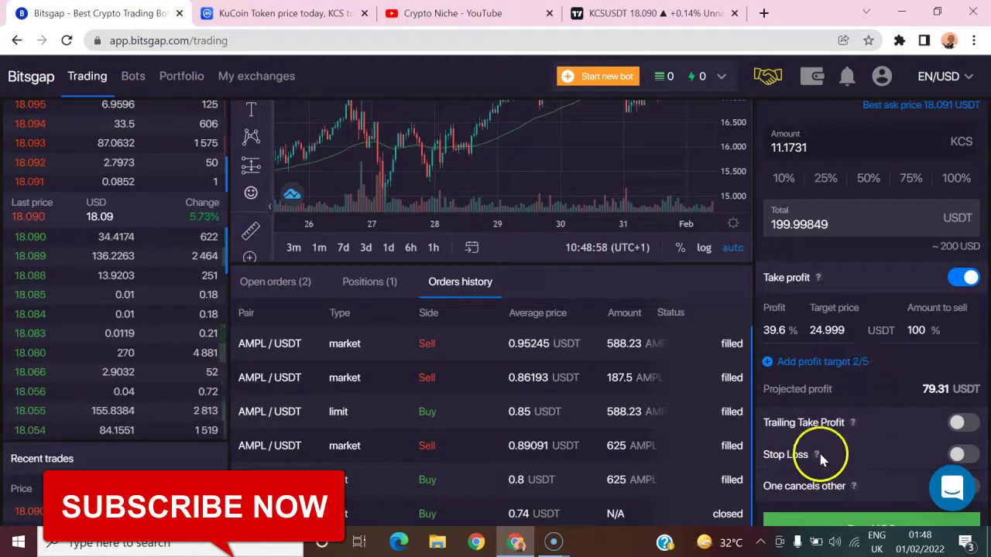
pyautogui.click(964, 424)
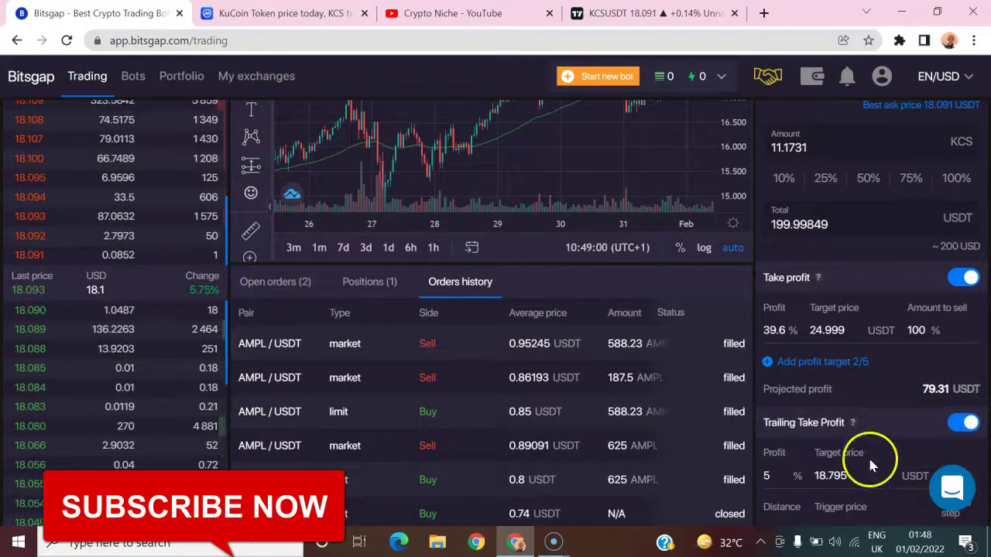
pyautogui.scroll(-1, 856, 468)
pyautogui.scroll(-1, 856, 468)
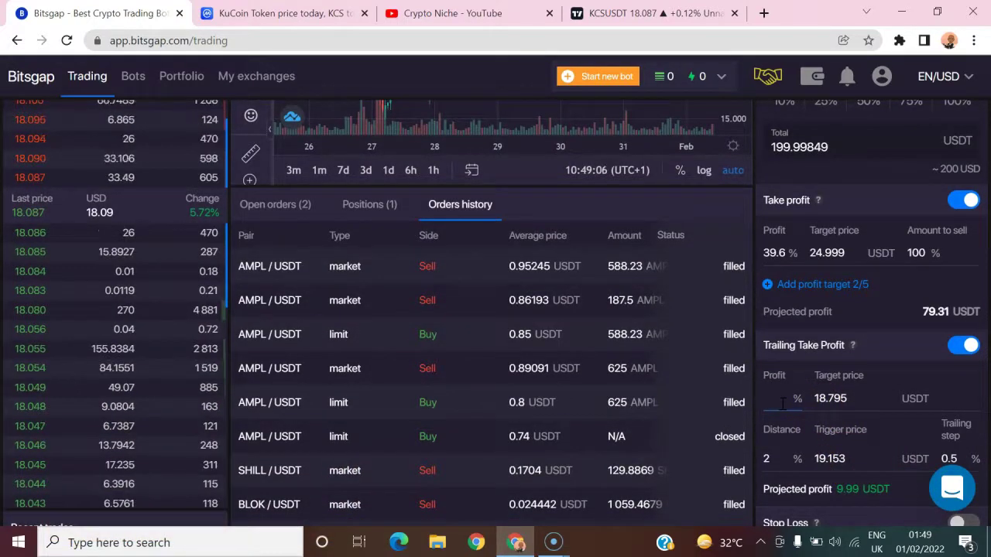
pyautogui.click(872, 411)
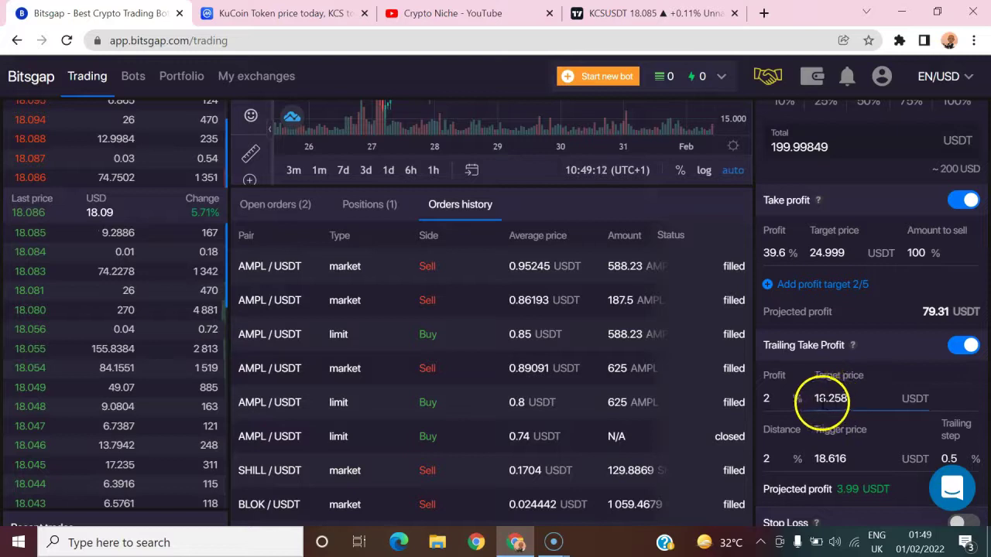
pyautogui.scroll(3, 846, 203)
pyautogui.scroll(-3, 797, 236)
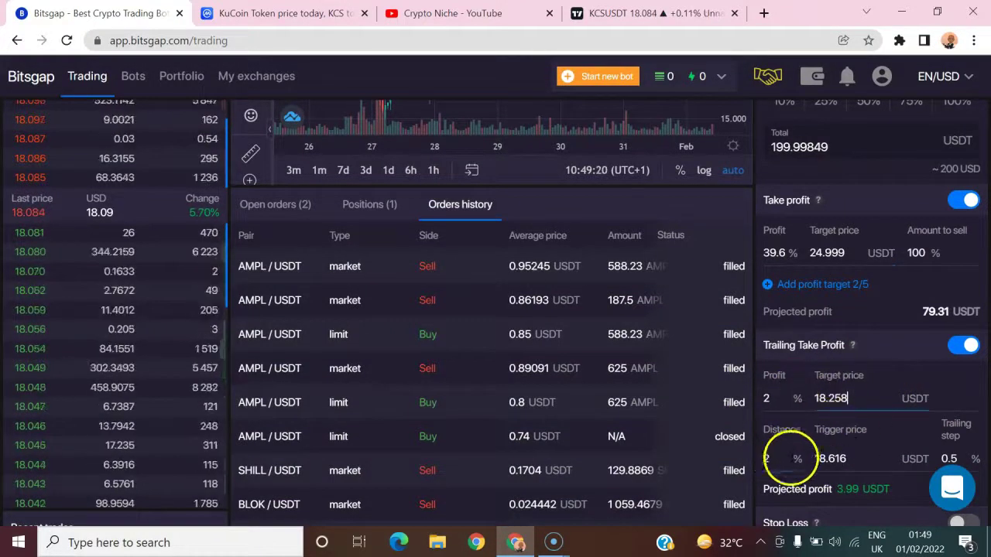
# - Set the trailing distance to 0.2%, giving an 18.293 USDT trigger
pyautogui.click(849, 457)
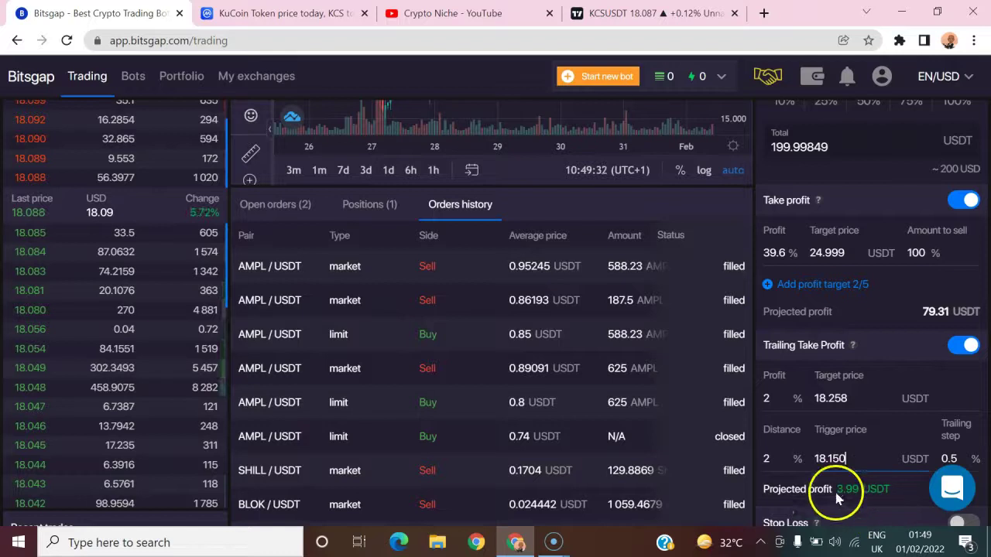
pyautogui.click(799, 456)
pyautogui.write('0.2')
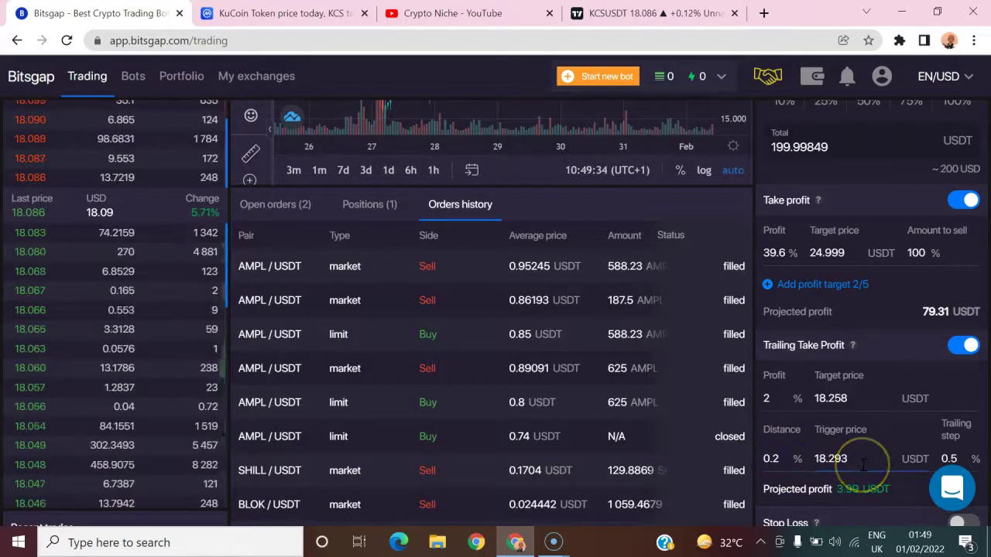
pyautogui.scroll(-1, 861, 455)
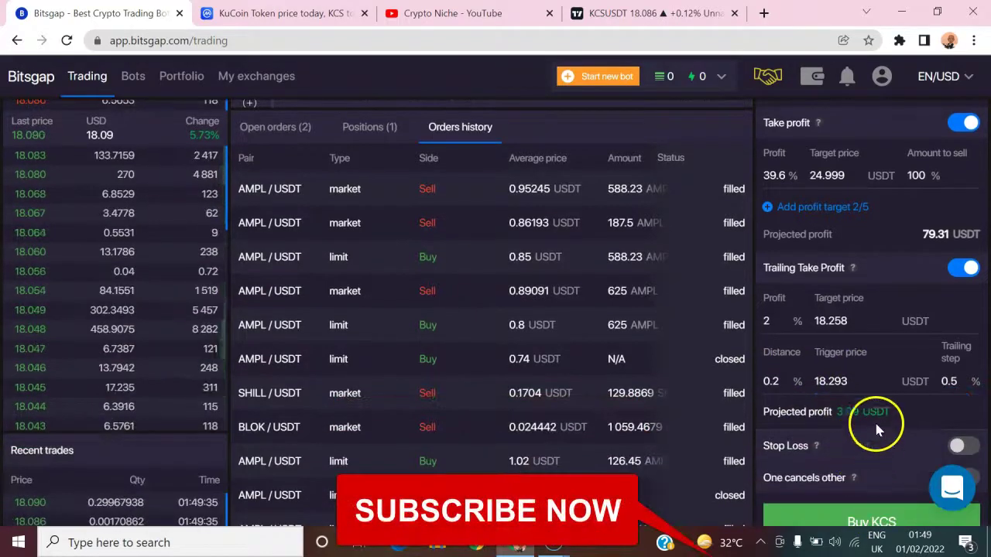
pyautogui.click(845, 382)
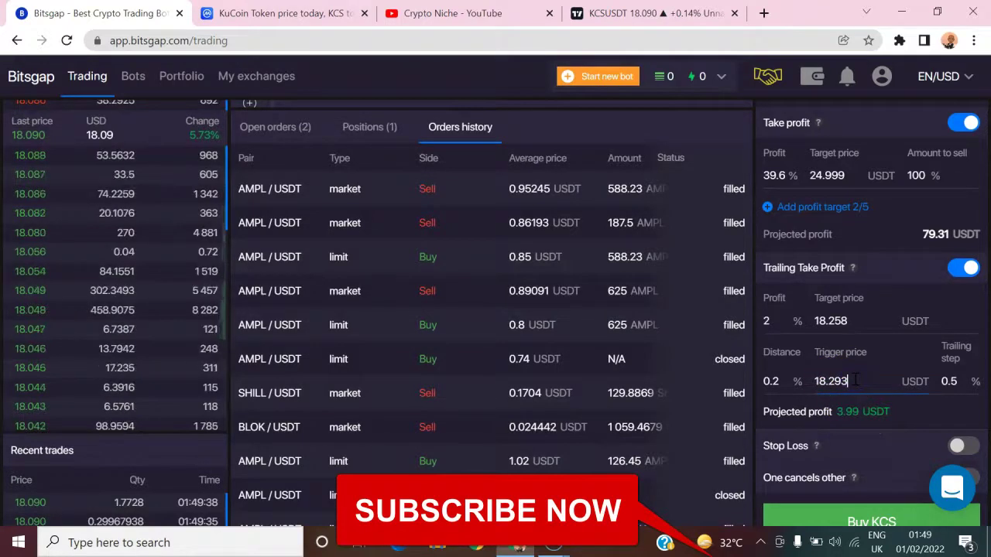
pyautogui.press('BackSpace')
pyautogui.press('BackSpace')
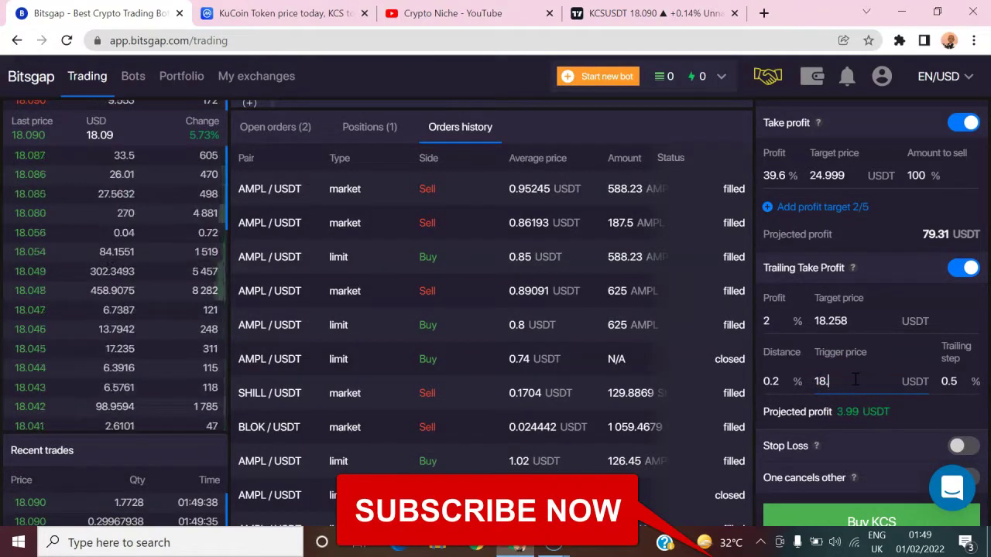
pyautogui.write('10')
pyautogui.click(789, 383)
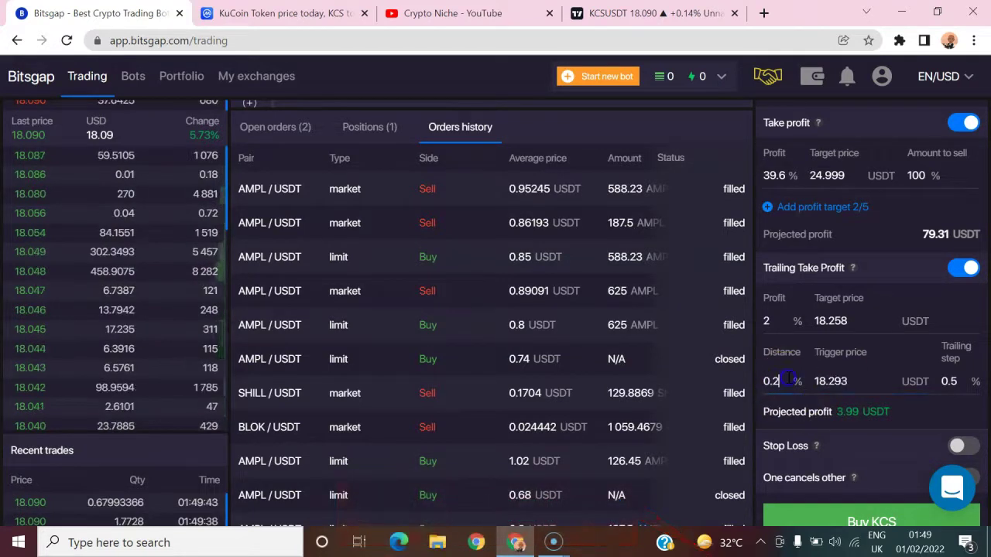
pyautogui.click(881, 385)
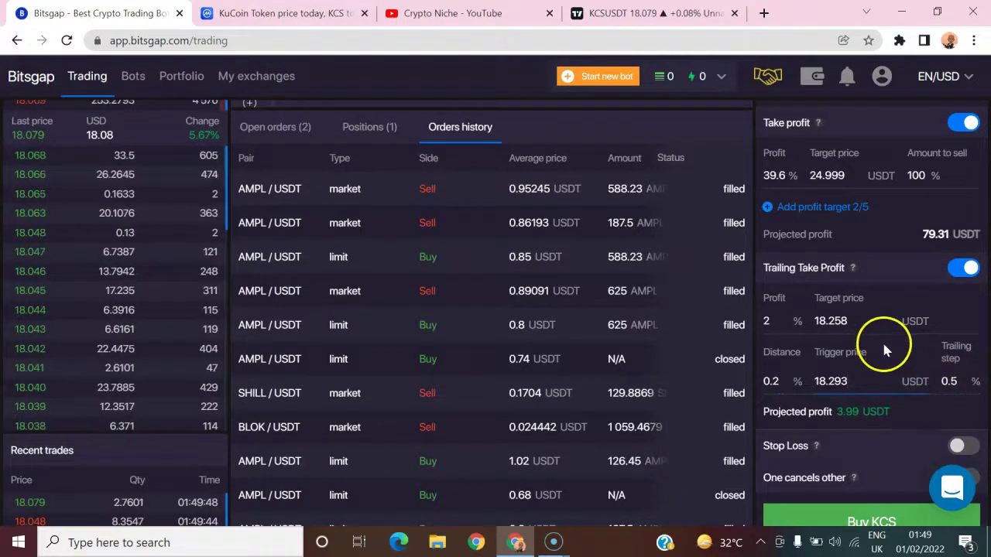
# - Place the 11.1731 KCS limit buy at 17.9 USDT and dismiss the 2FA prompt
pyautogui.scroll(-2, 910, 398)
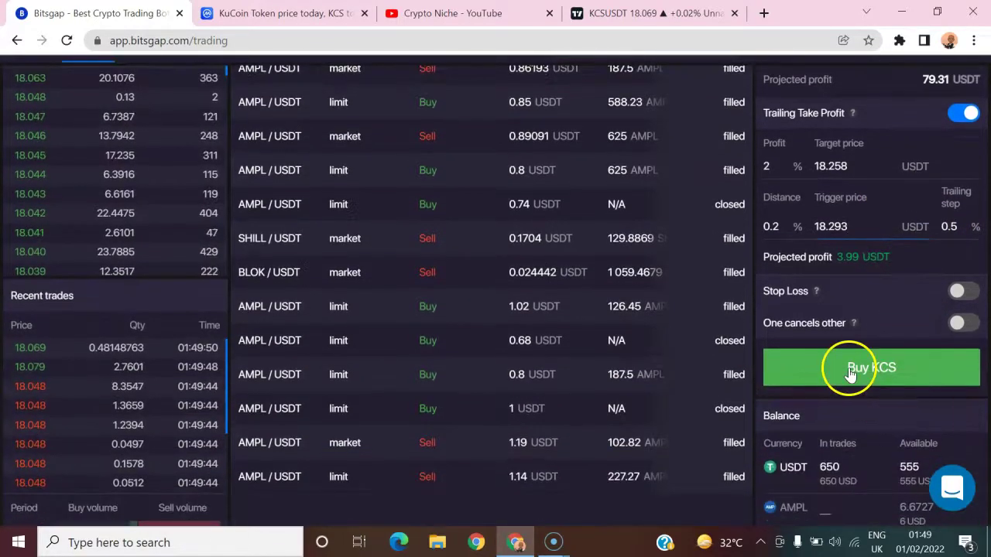
pyautogui.click(856, 370)
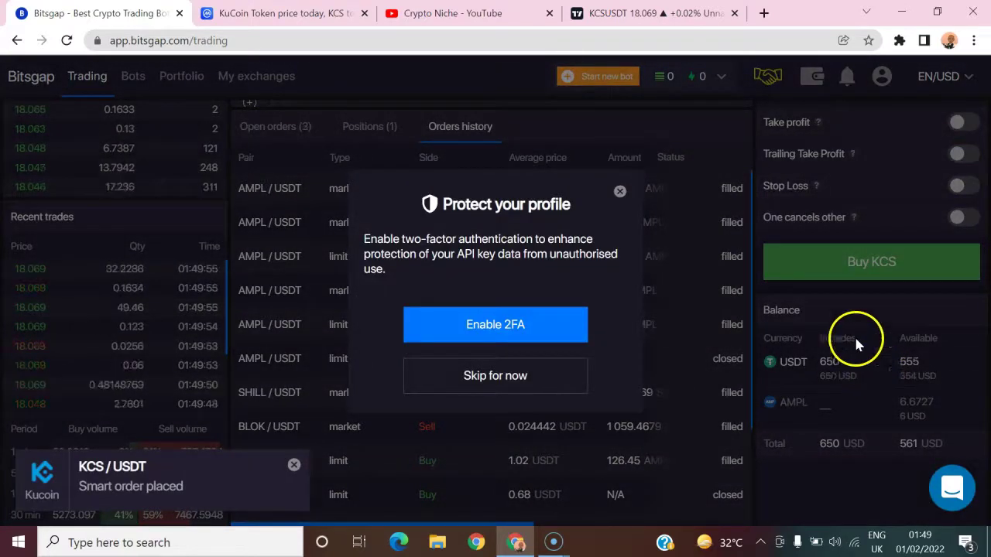
pyautogui.click(620, 193)
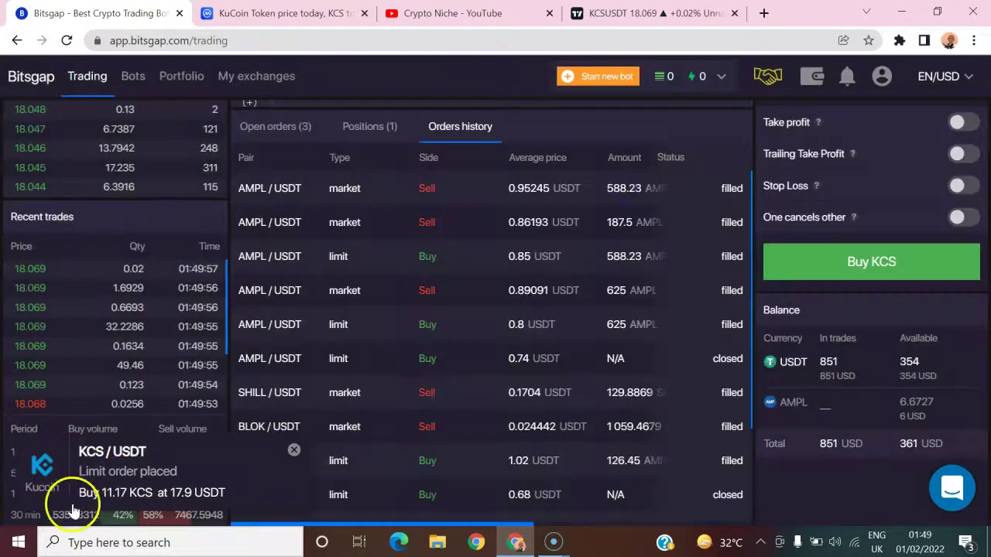
# - Show open orders and select the KCS/USDT order row
pyautogui.scroll(2, 912, 391)
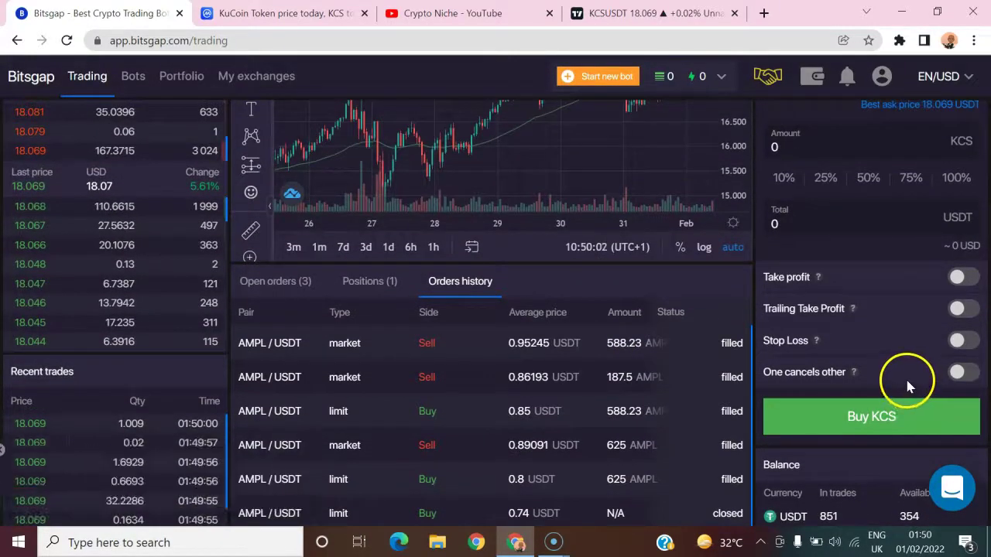
pyautogui.scroll(1, 908, 381)
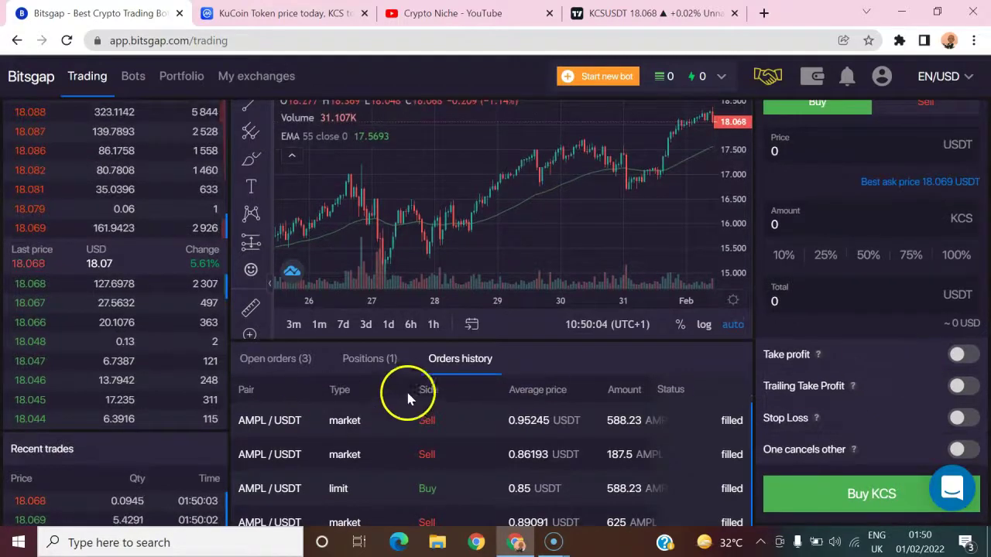
pyautogui.click(275, 358)
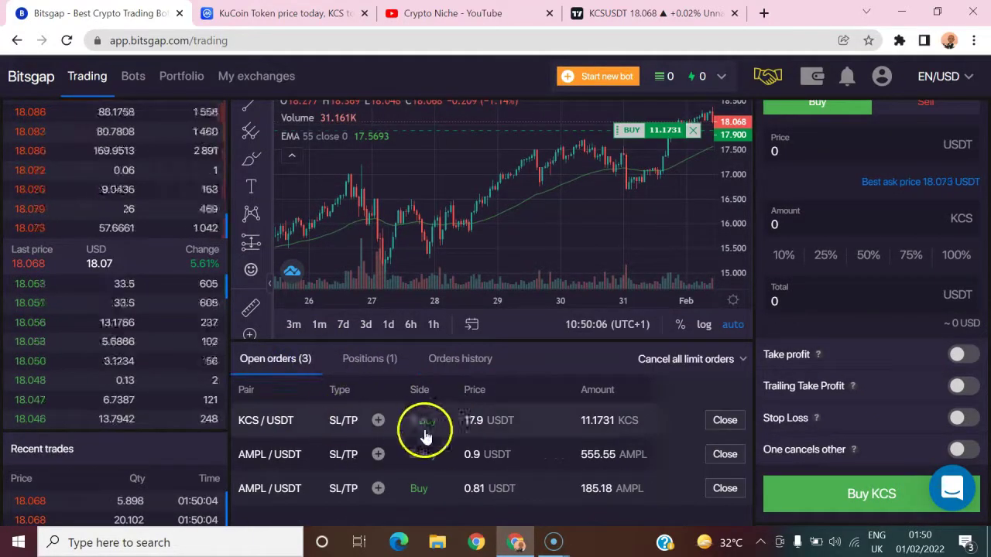
pyautogui.click(490, 424)
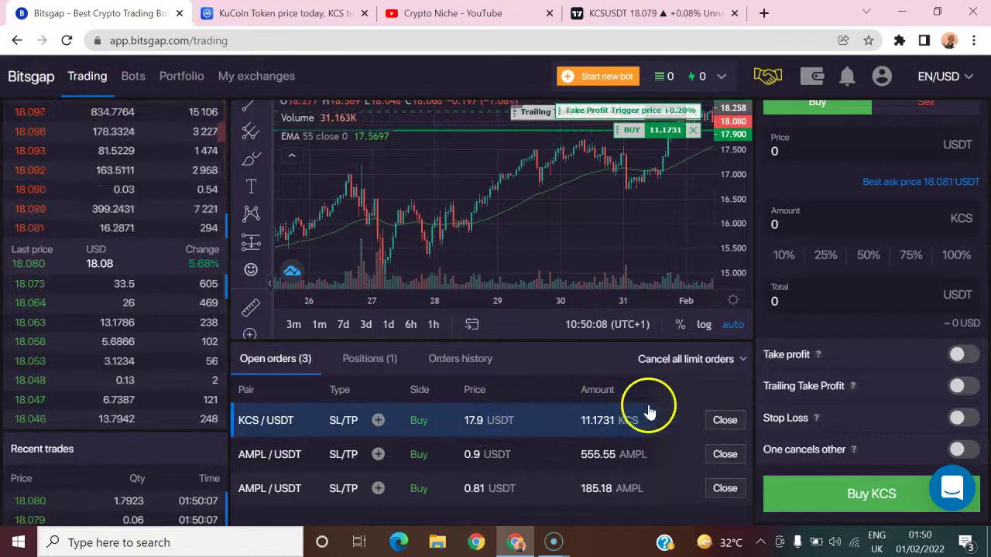
pyautogui.hscroll(1, 596, 427)
pyautogui.hscroll(5, 595, 425)
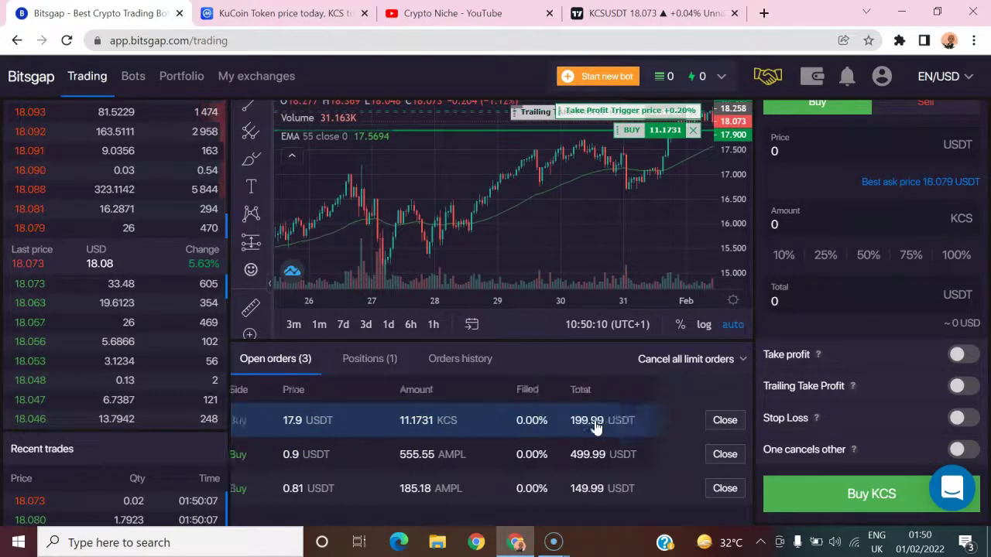
# - Open the KCS order's details and change the trailing take-profit percentage
pyautogui.click(546, 422)
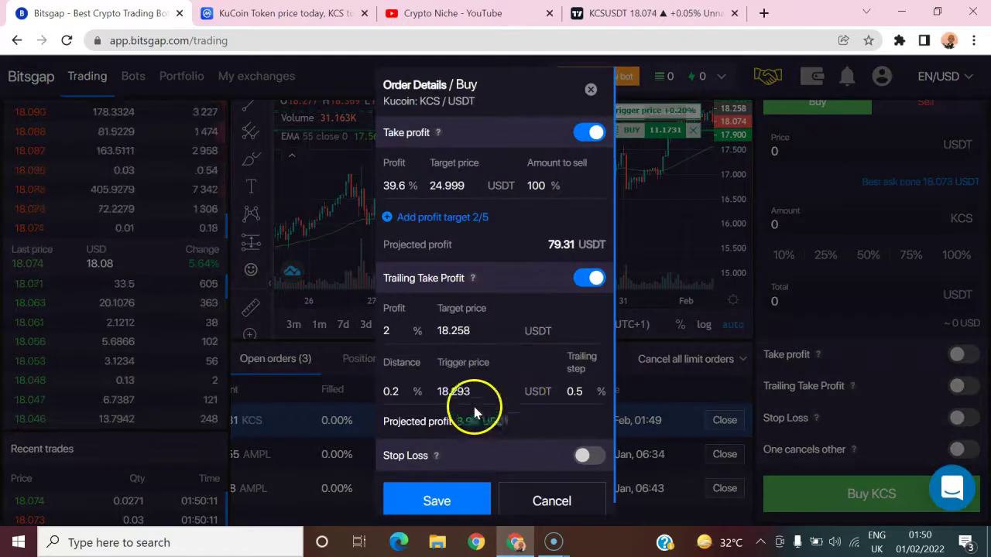
pyautogui.click(469, 393)
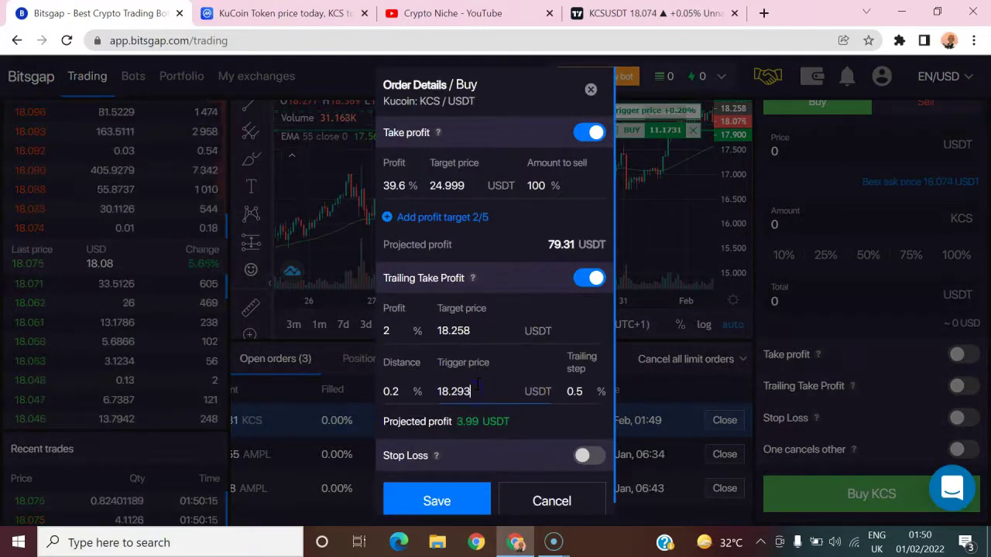
pyautogui.click(396, 332)
pyautogui.press('BackSpace')
pyautogui.write('3')
pyautogui.click(401, 391)
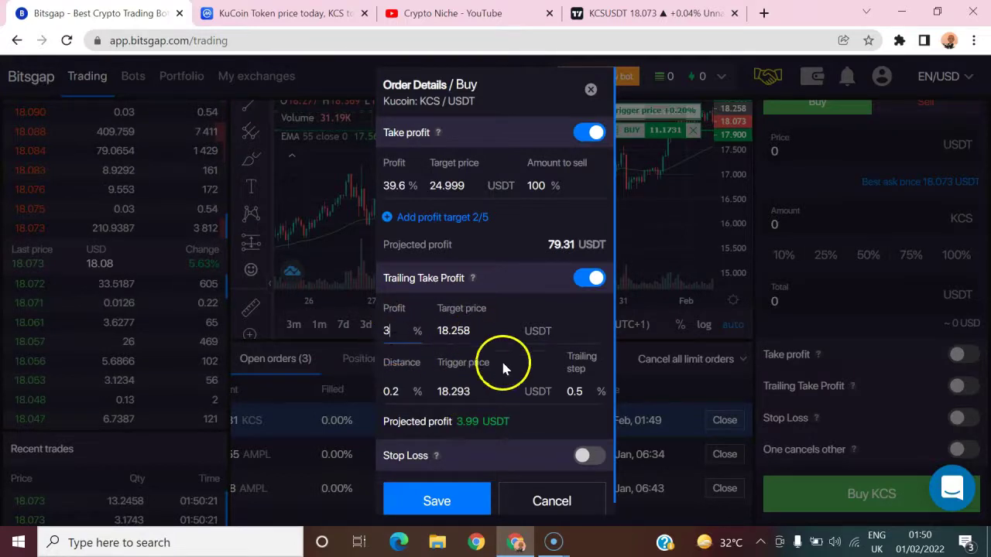
# - Set trailing take profit to 5% profit with a 3% distance
pyautogui.click(494, 331)
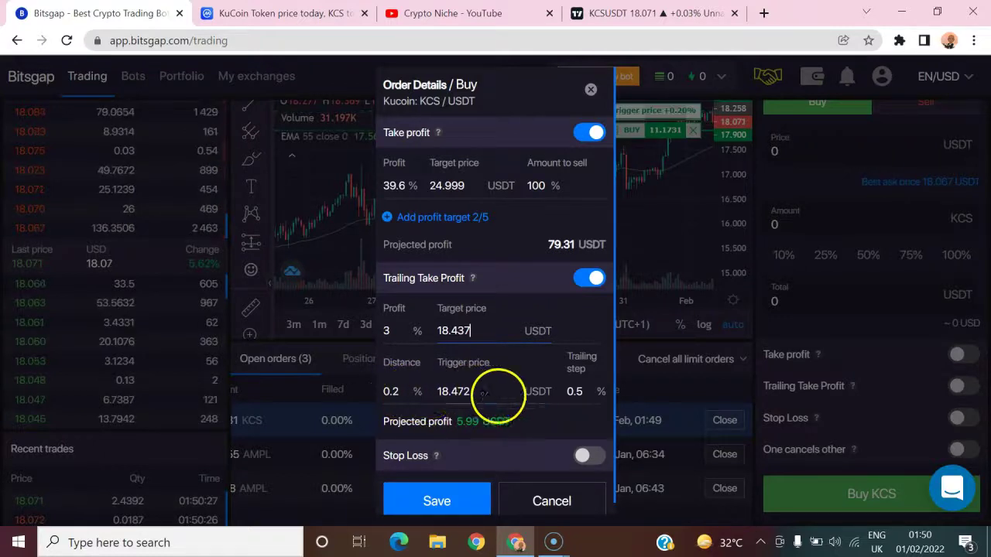
pyautogui.click(408, 393)
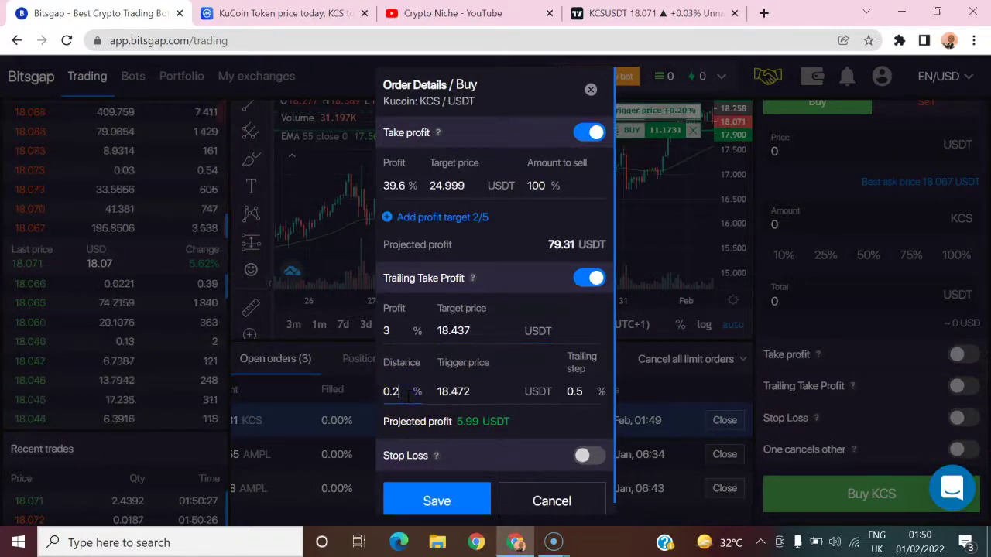
pyautogui.press('BackSpace')
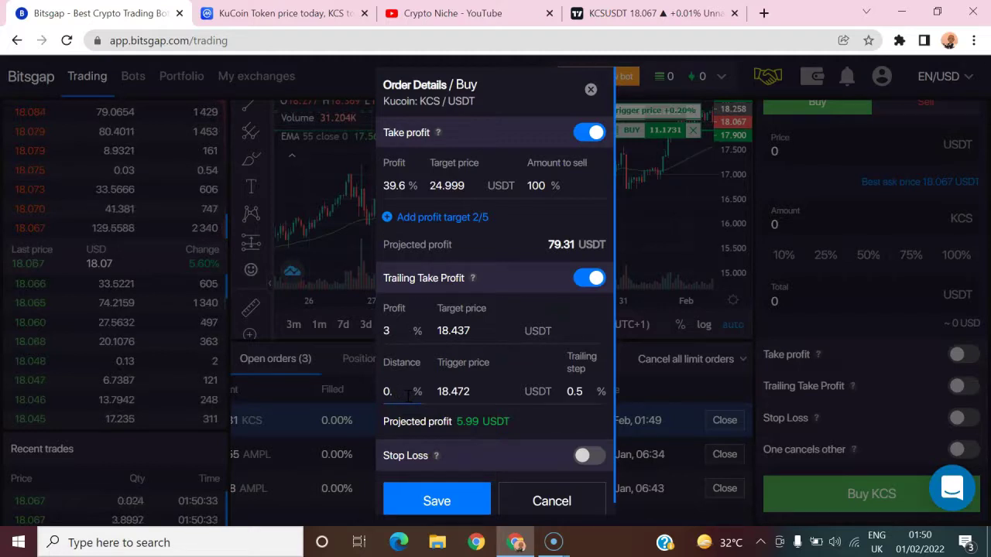
pyautogui.write('3')
pyautogui.doubleClick(487, 387)
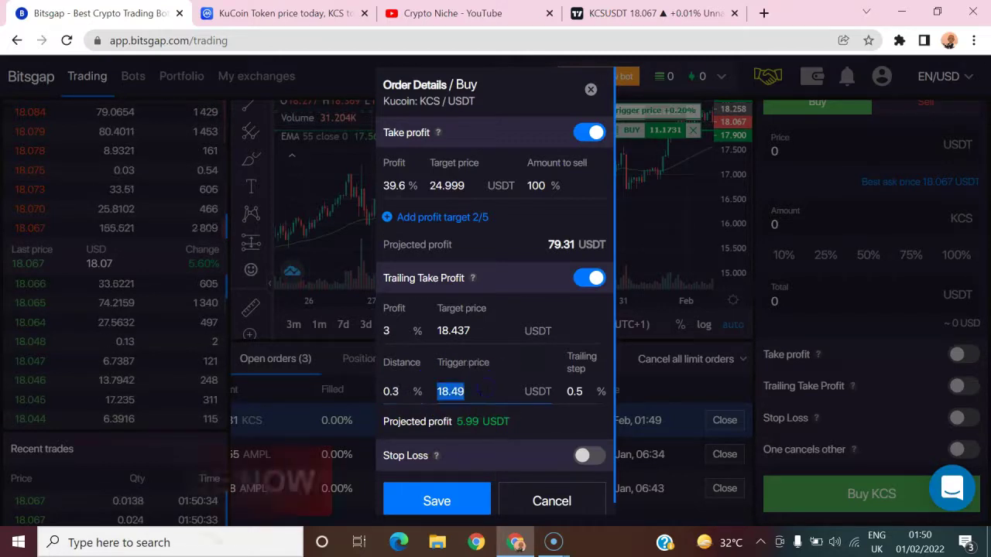
pyautogui.click(394, 391)
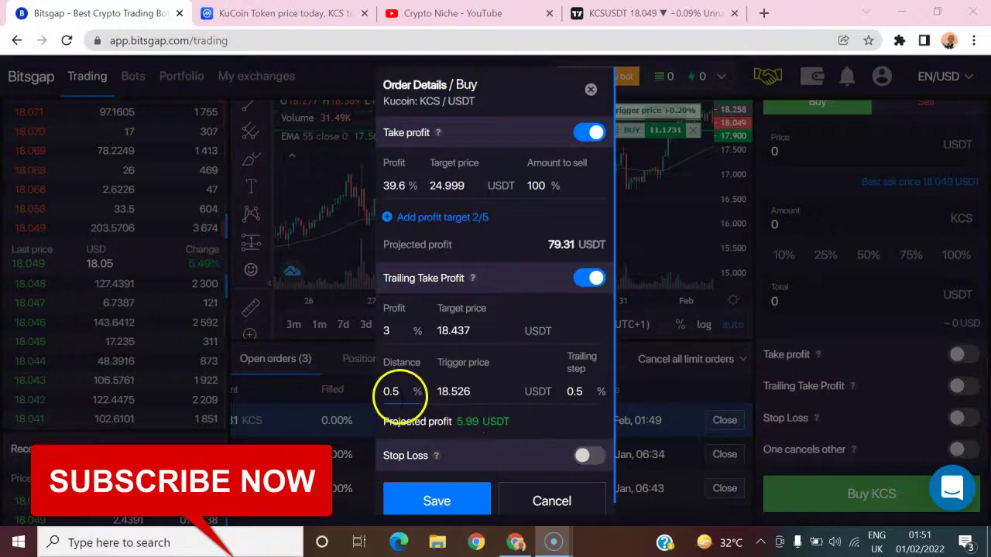
pyautogui.click(393, 331)
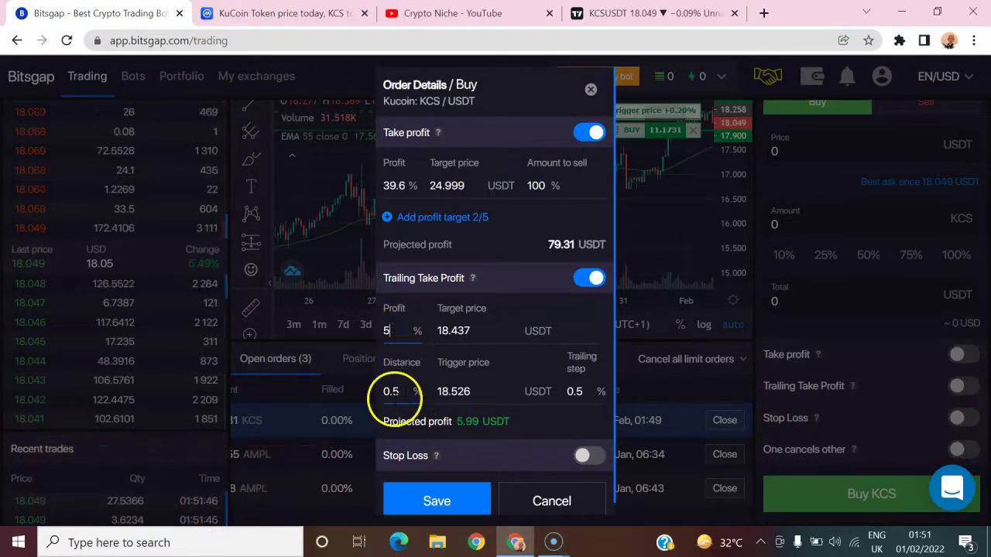
pyautogui.click(403, 390)
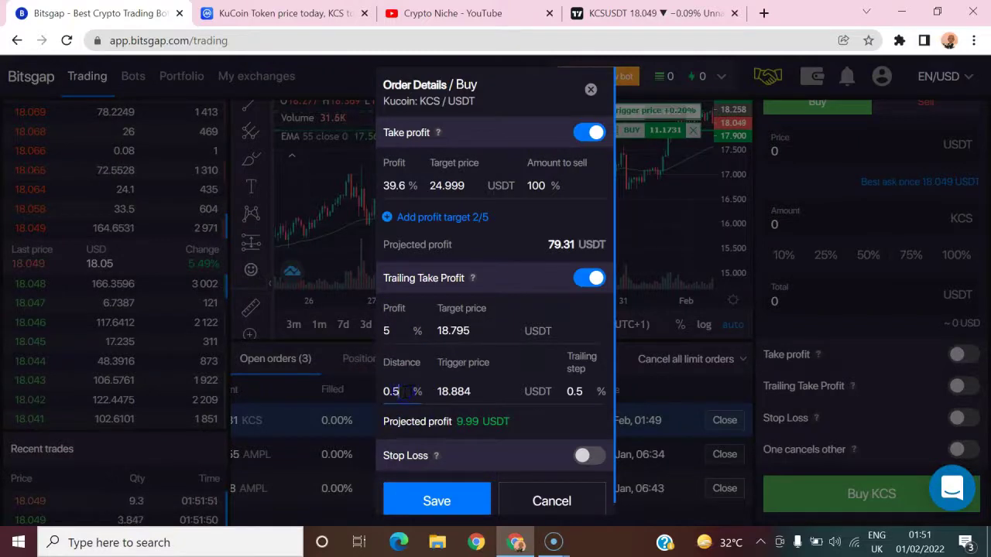
pyautogui.press('BackSpace')
pyautogui.press('BackSpace')
pyautogui.press('BackSpace')
pyautogui.write('3')
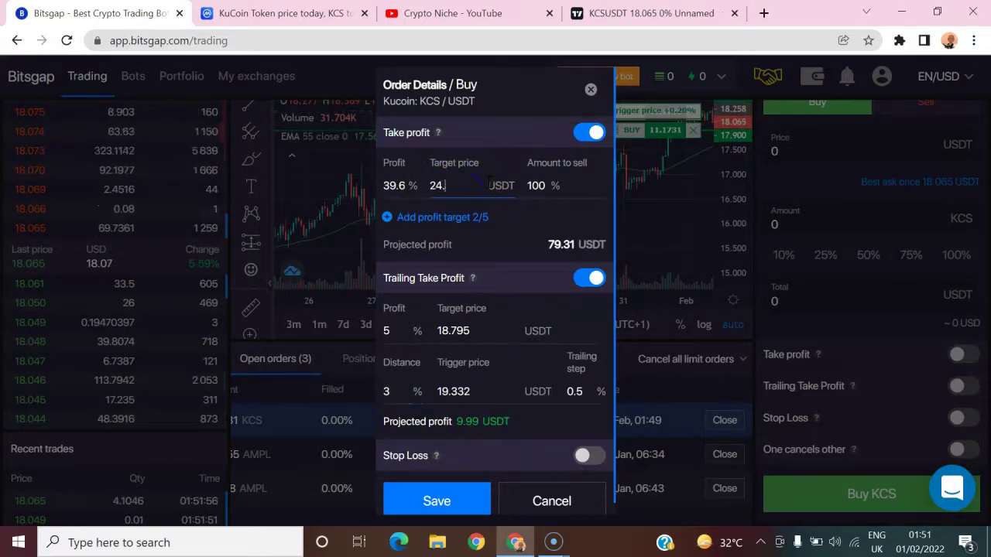
# - Raise the take-profit target price to 30 USDT (67.6%, 135.19 USDT)
pyautogui.write('30')
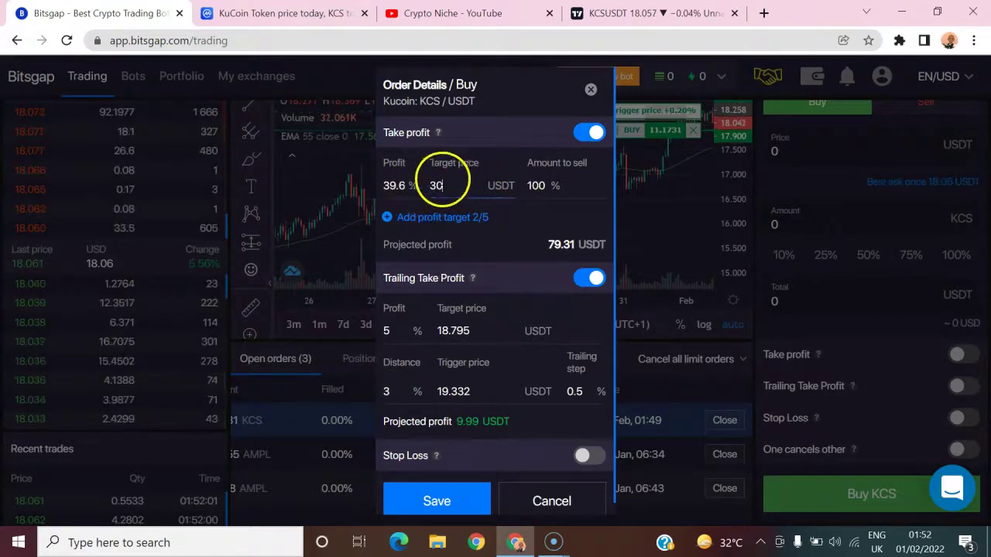
pyautogui.doubleClick(409, 181)
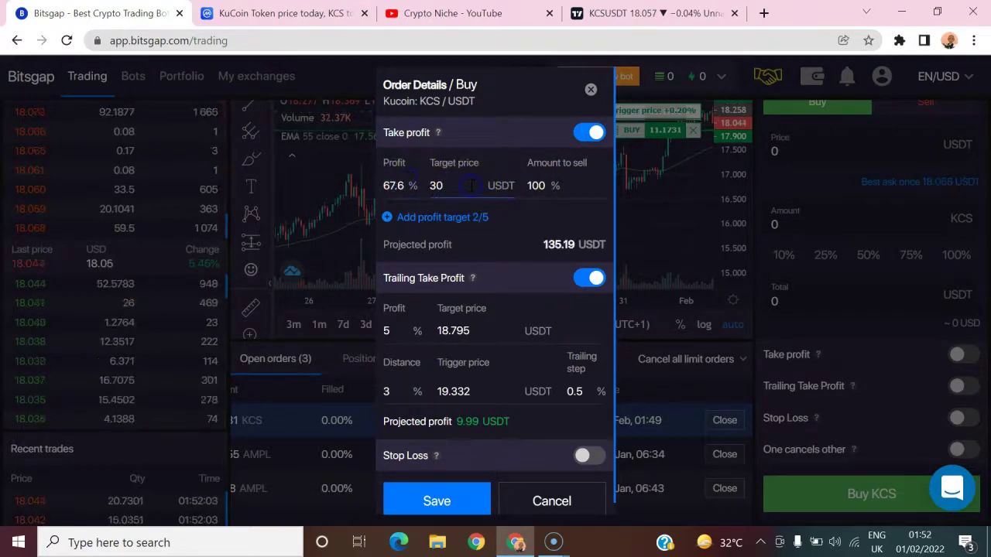
pyautogui.click(549, 266)
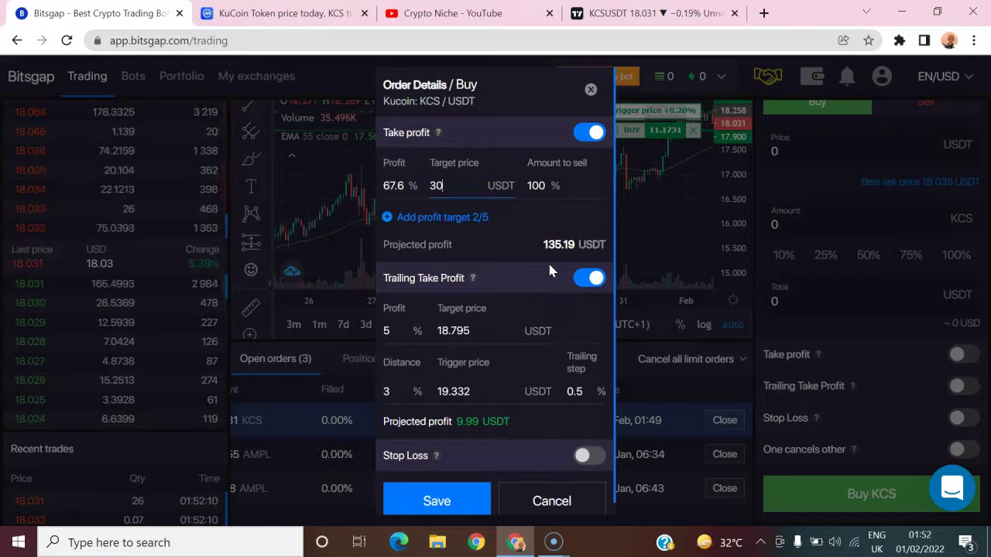
# - Save the edited KCS order so its trigger condition updates to 18.794
pyautogui.click(510, 290)
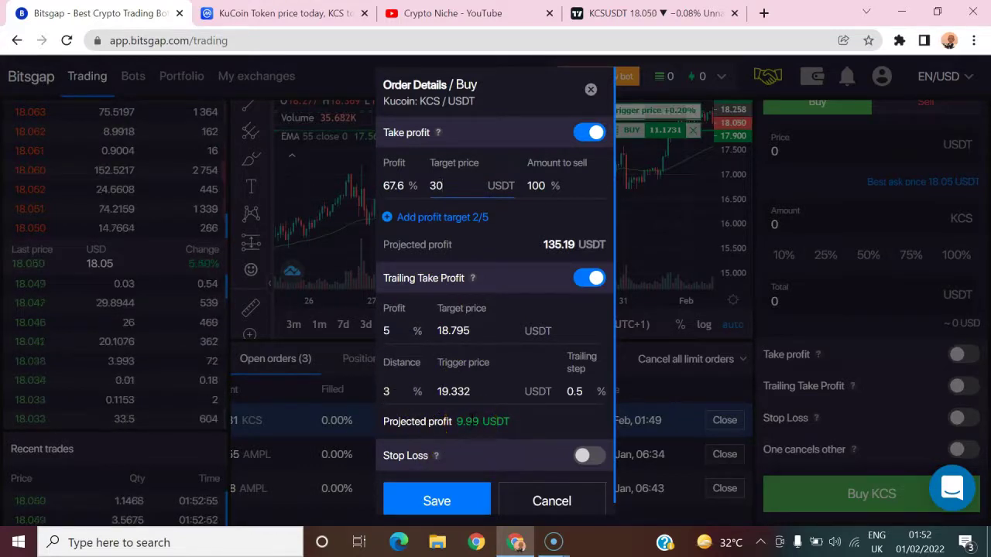
pyautogui.click(393, 391)
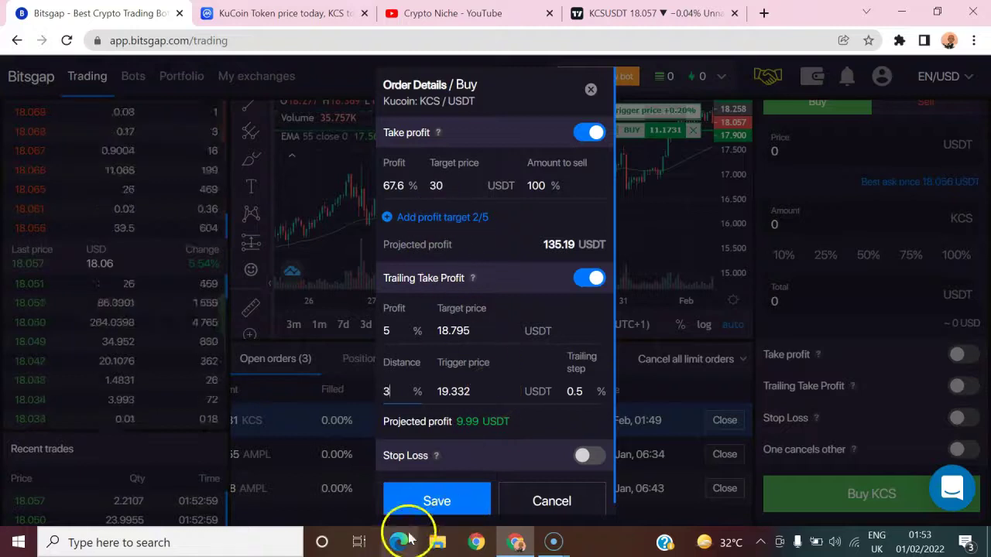
pyautogui.click(437, 500)
pyautogui.scroll(1, 457, 480)
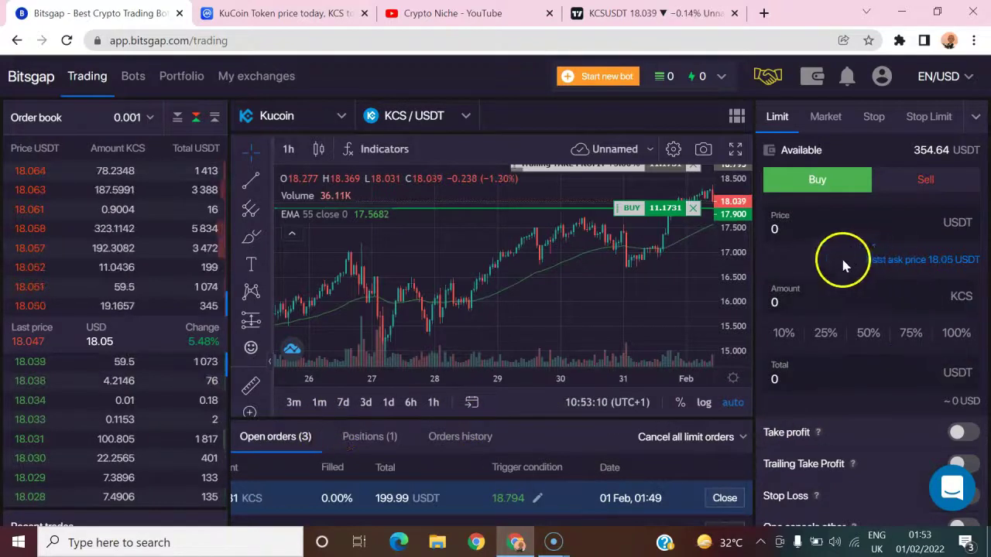
pyautogui.click(879, 335)
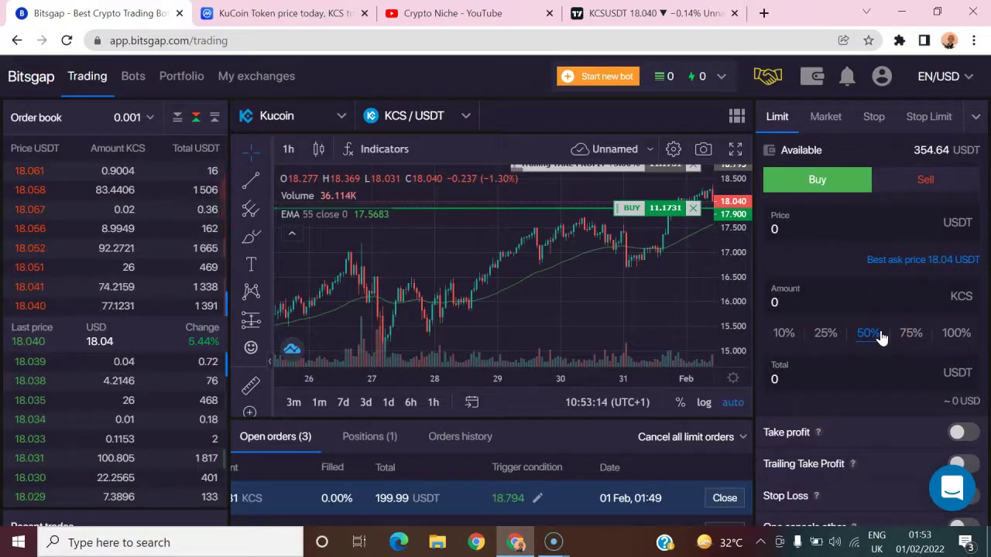
pyautogui.moveTo(881, 338)
pyautogui.mouseDown()
pyautogui.moveTo(913, 349)
pyautogui.moveTo(917, 361)
pyautogui.mouseUp()
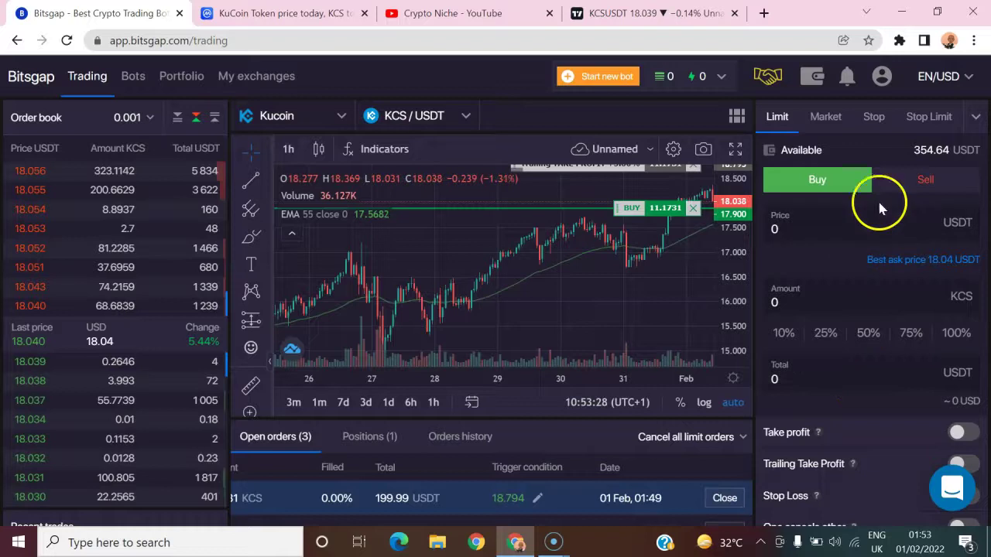
pyautogui.click(913, 179)
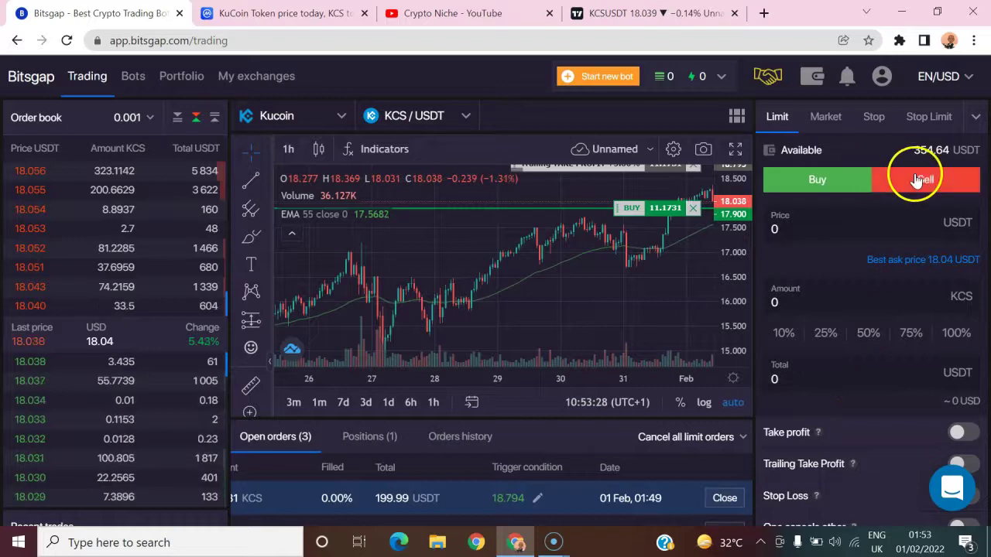
pyautogui.click(793, 190)
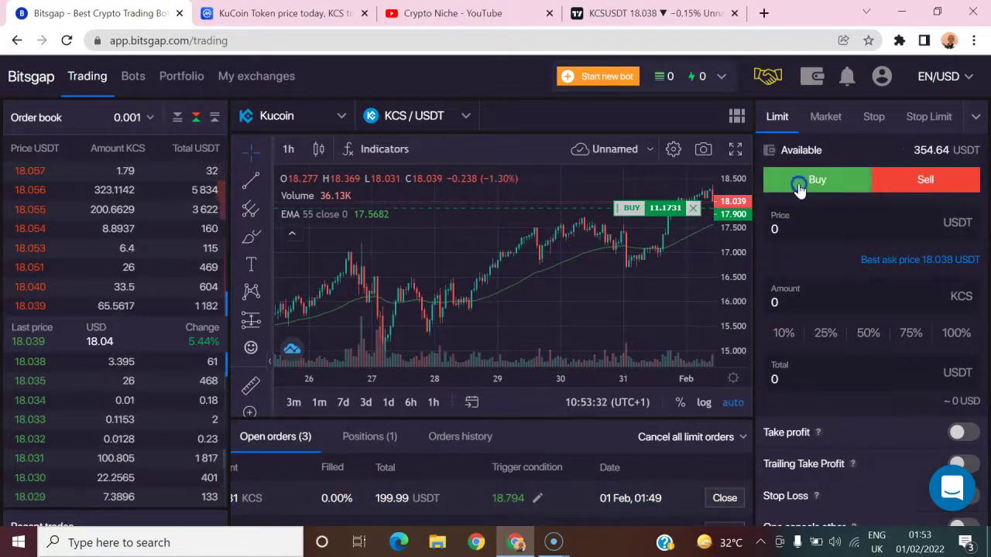